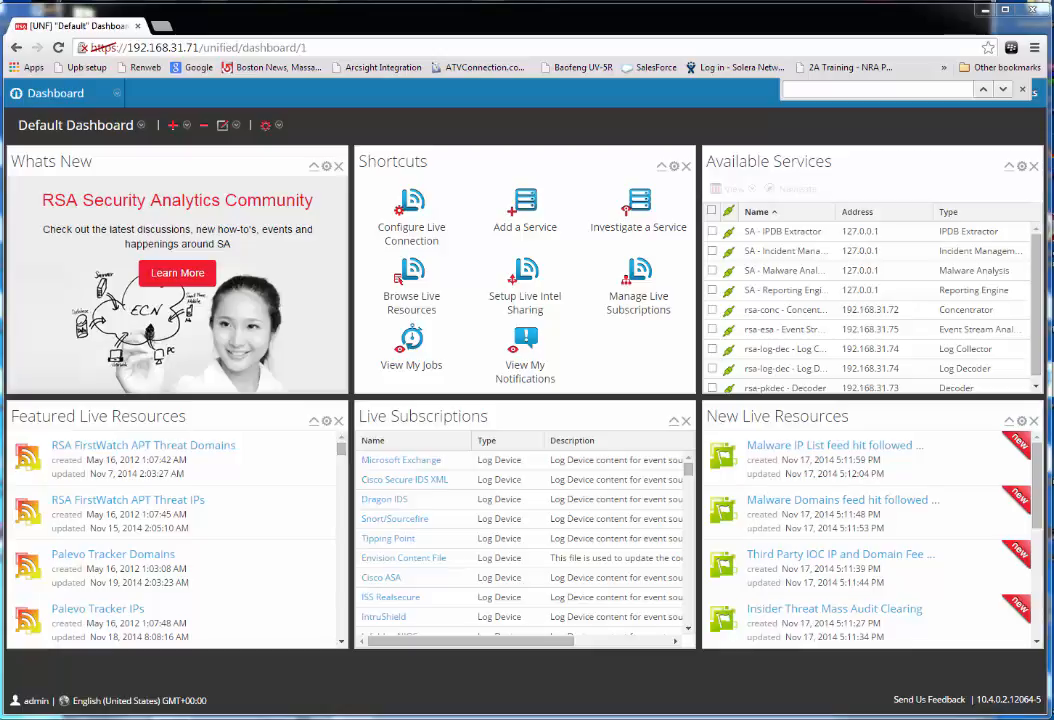
# Bring the Windows server's remote desktop in front of the Chrome dashboard
pyautogui.click(511, 1)
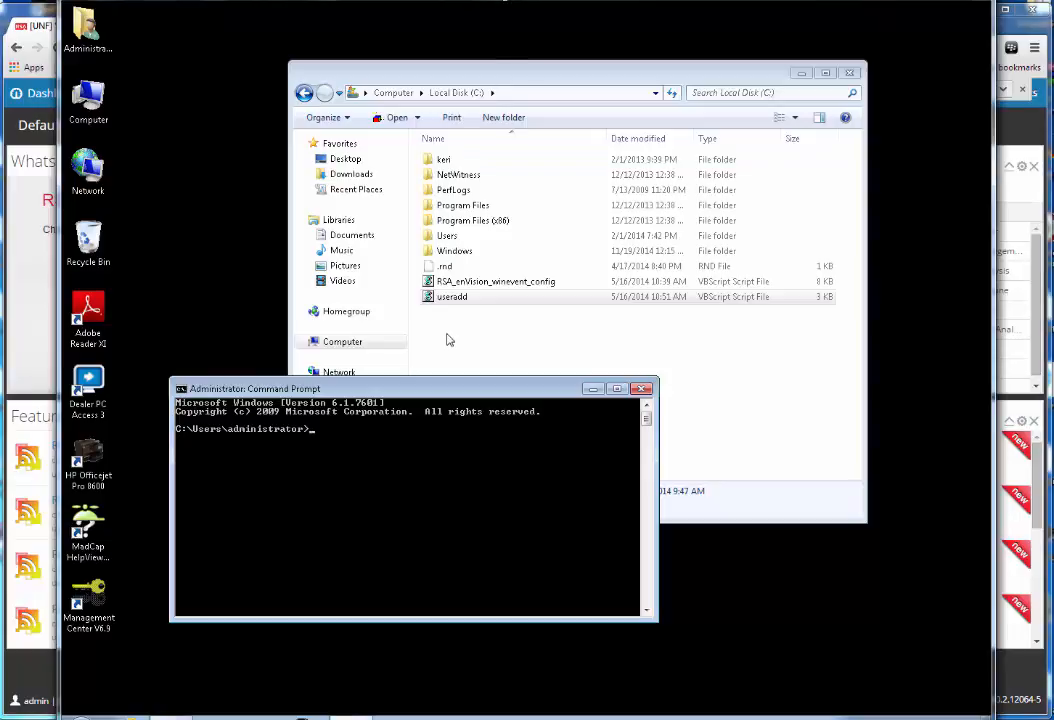
# Open useradd from Local Disk (C:) in Notepad for editing, accepting the security warning
pyautogui.rightClick(451, 301)
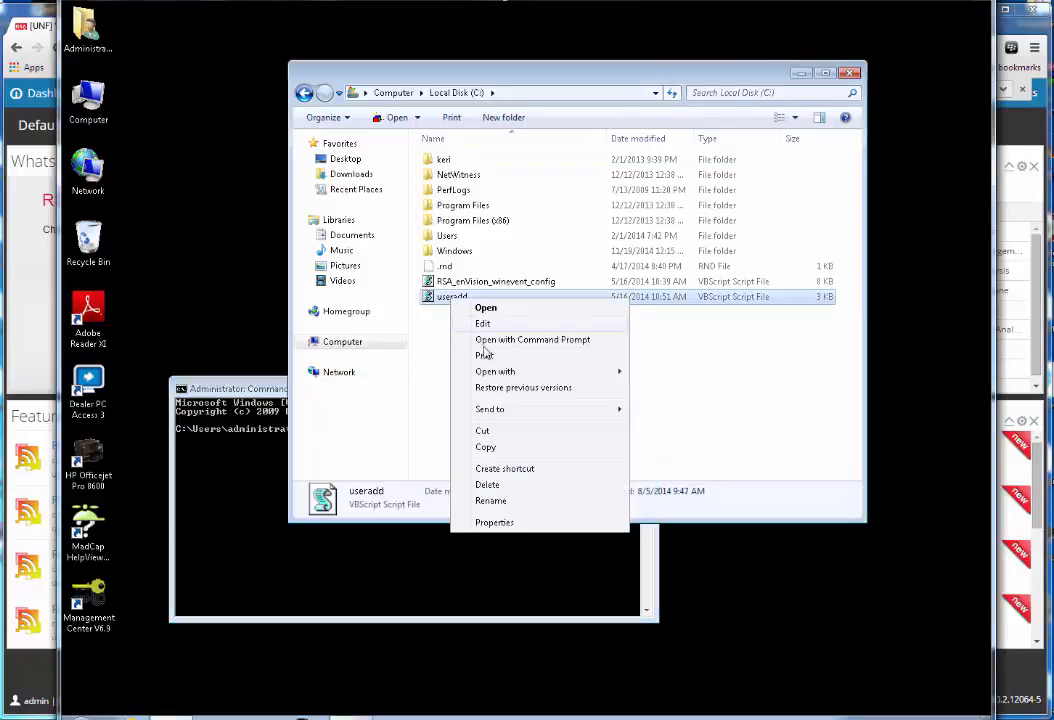
pyautogui.click(490, 324)
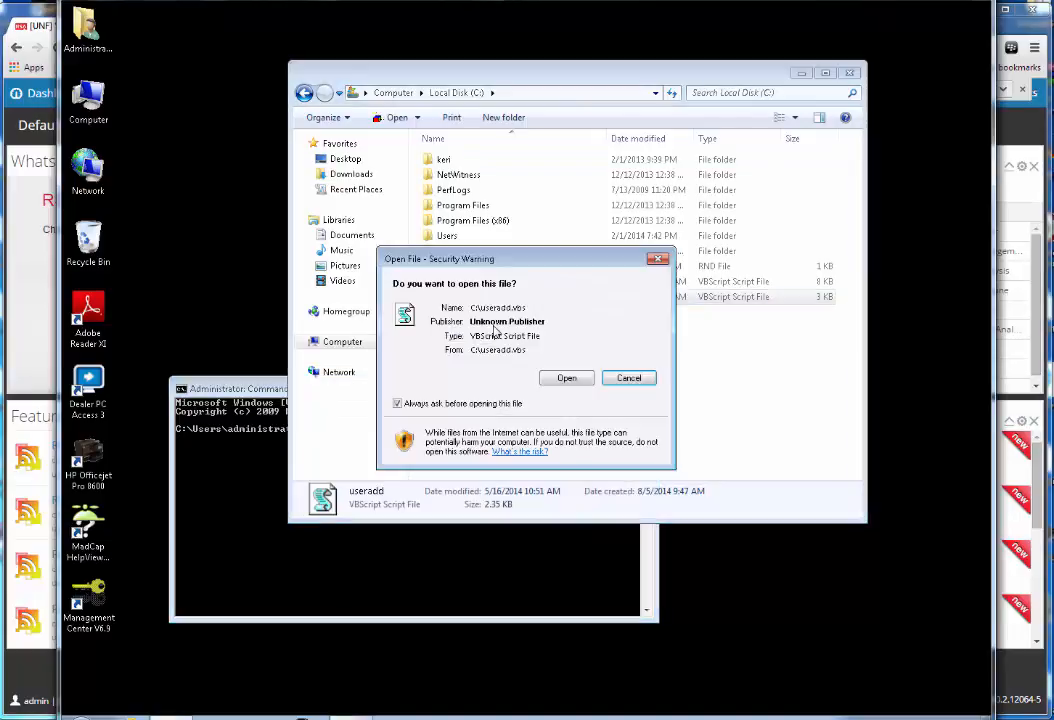
pyautogui.click(548, 374)
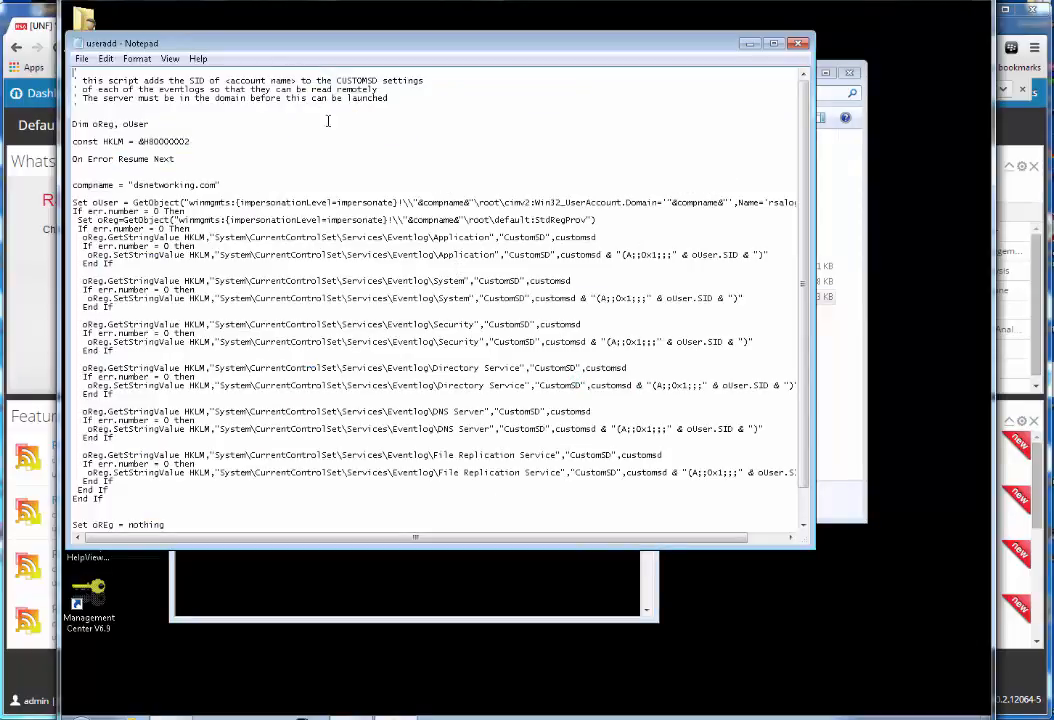
# Widen Notepad, check the dsnetworking.com domain and rsalog account, then close without changes
pyautogui.moveTo(341, 50); pyautogui.dragTo(371, 50)
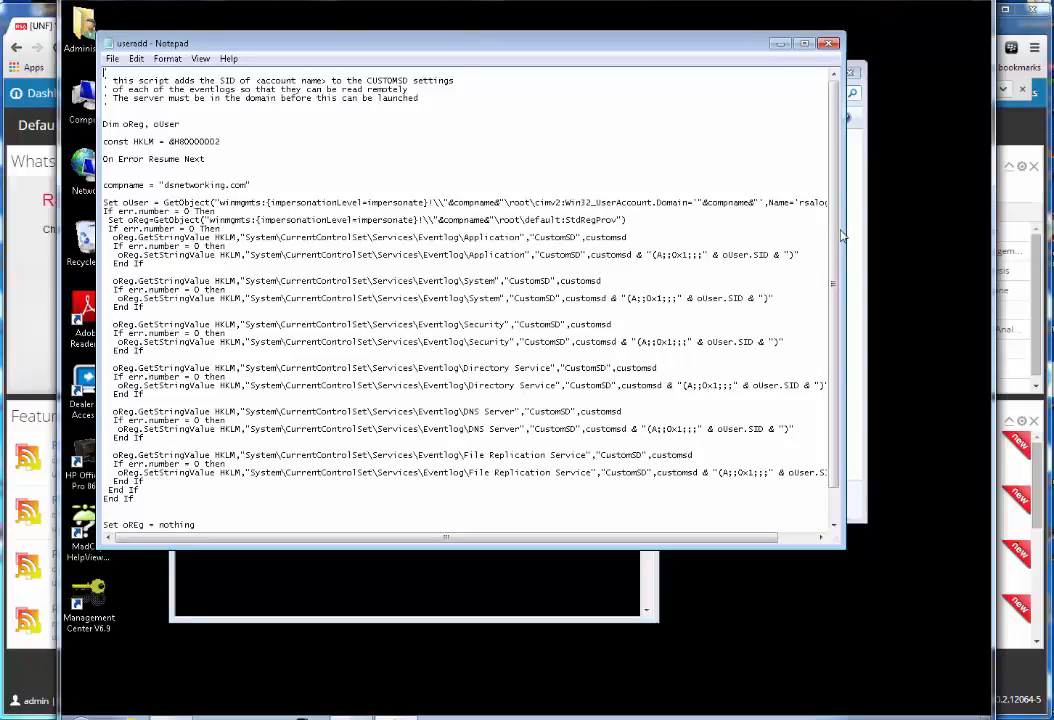
pyautogui.moveTo(845, 230); pyautogui.dragTo(943, 236)
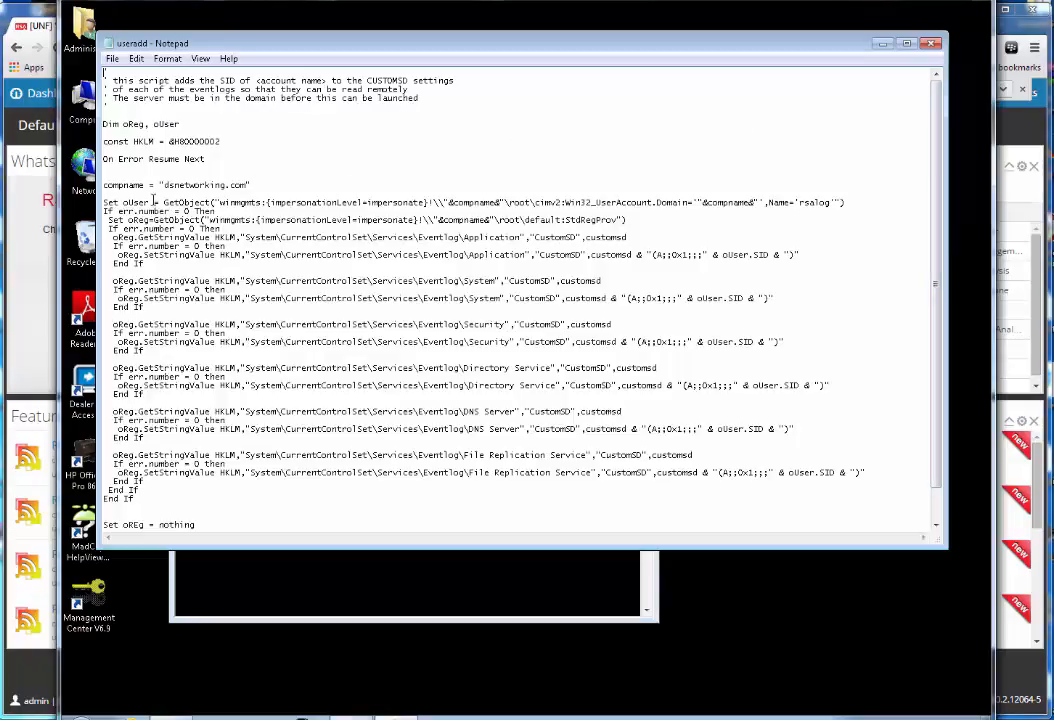
pyautogui.moveTo(164, 186); pyautogui.dragTo(246, 186)
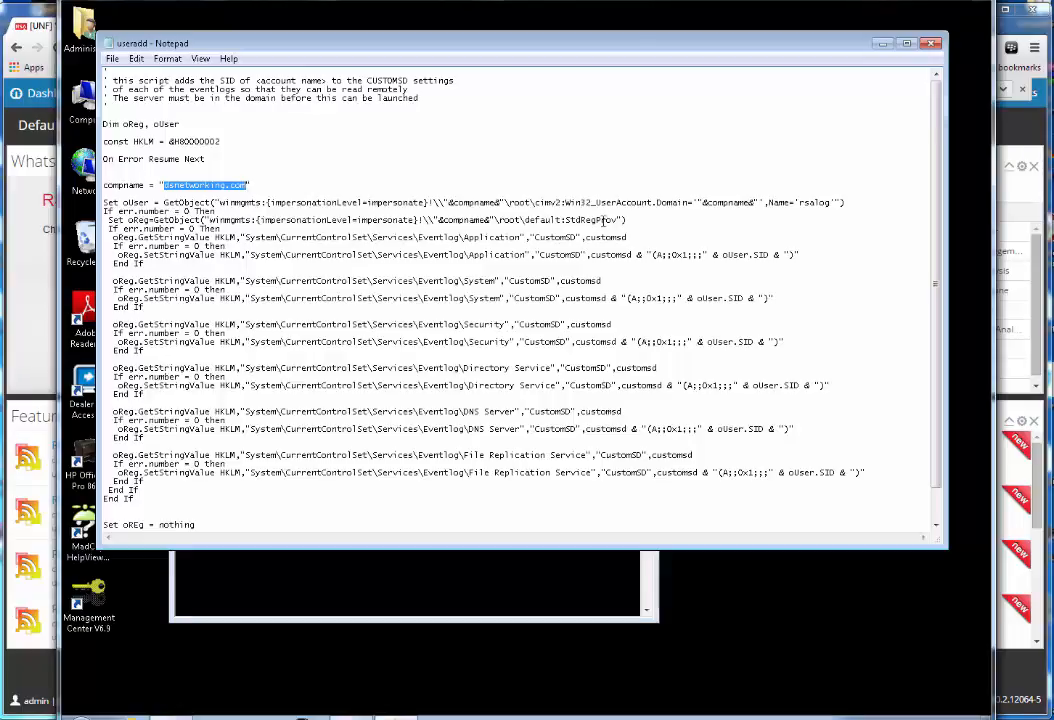
pyautogui.moveTo(800, 203); pyautogui.dragTo(829, 202)
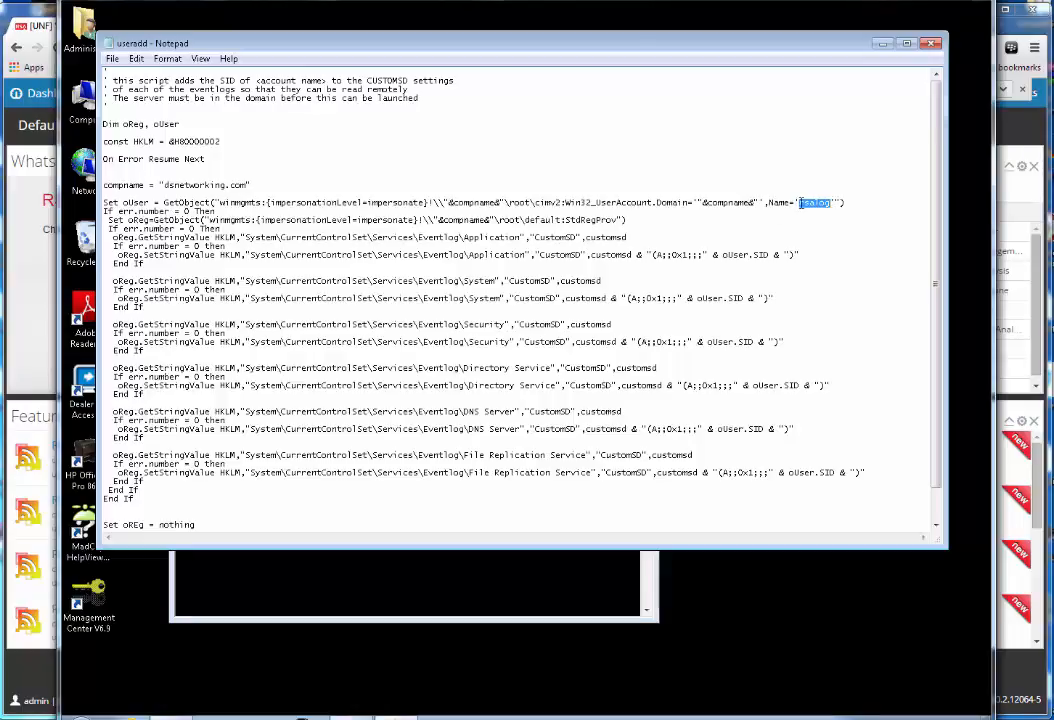
pyautogui.click(933, 45)
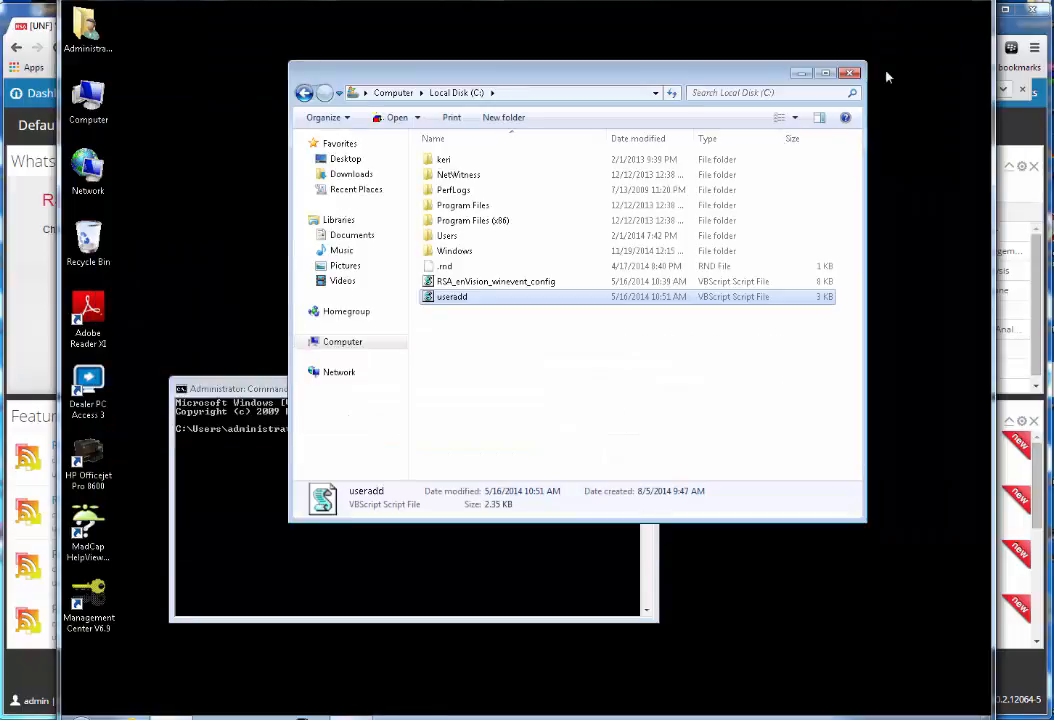
# Change to C:\ in Command Prompt and run useradd, allowing it past the warning
pyautogui.click(225, 504)
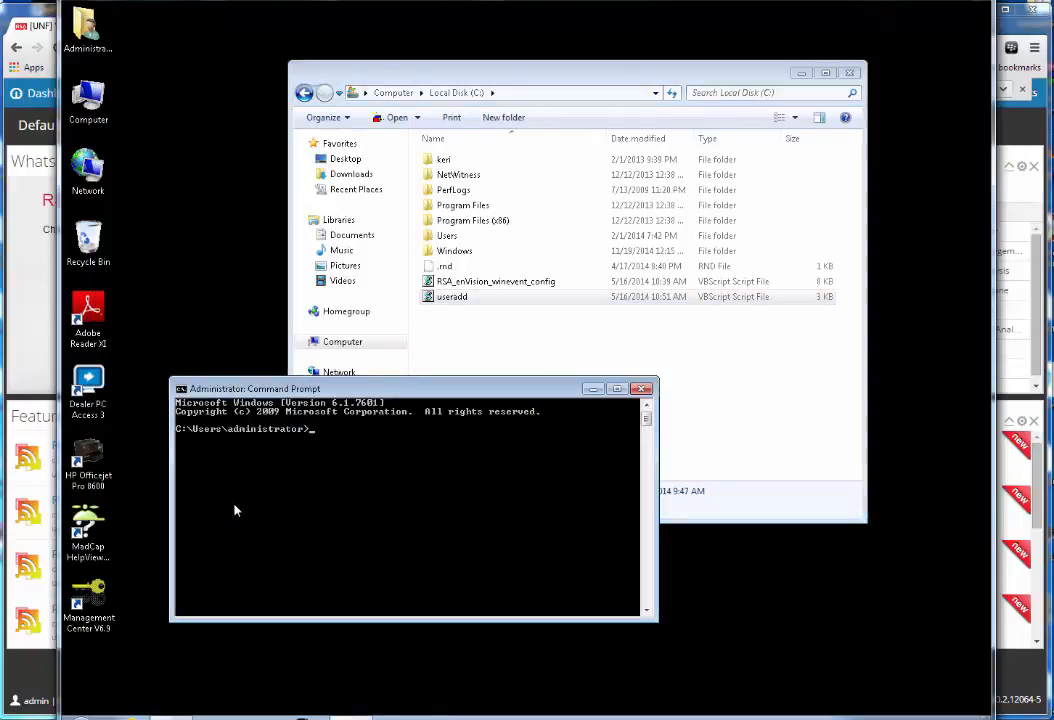
pyautogui.write('cd\\')
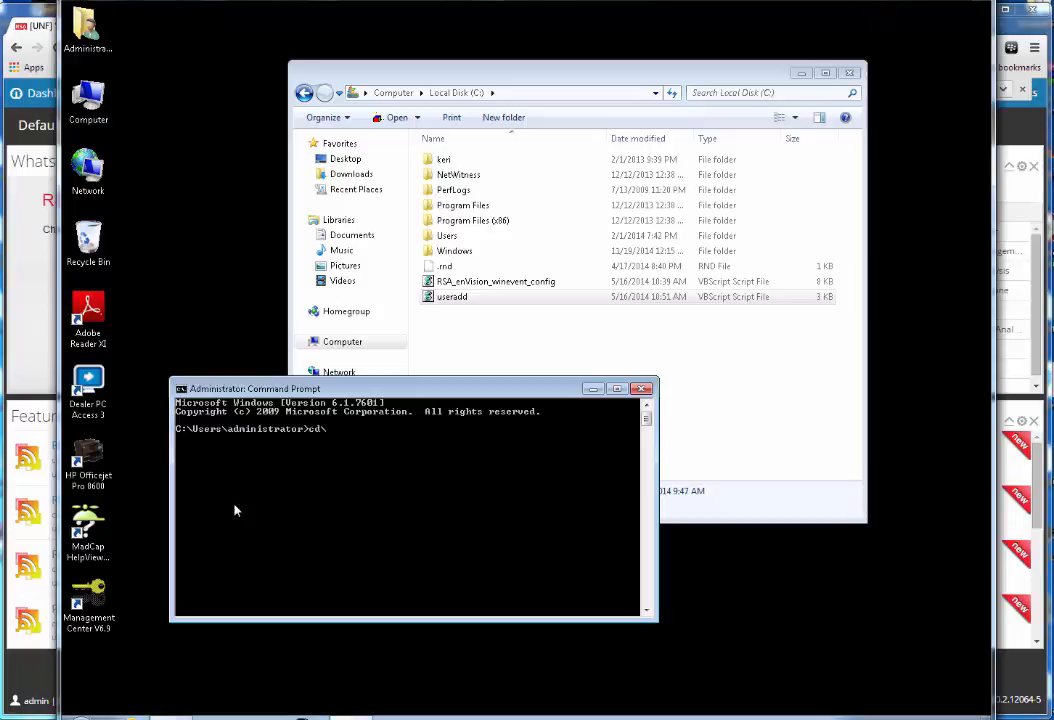
pyautogui.press('Return')
pyautogui.write('useradd')
pyautogui.press('Return')
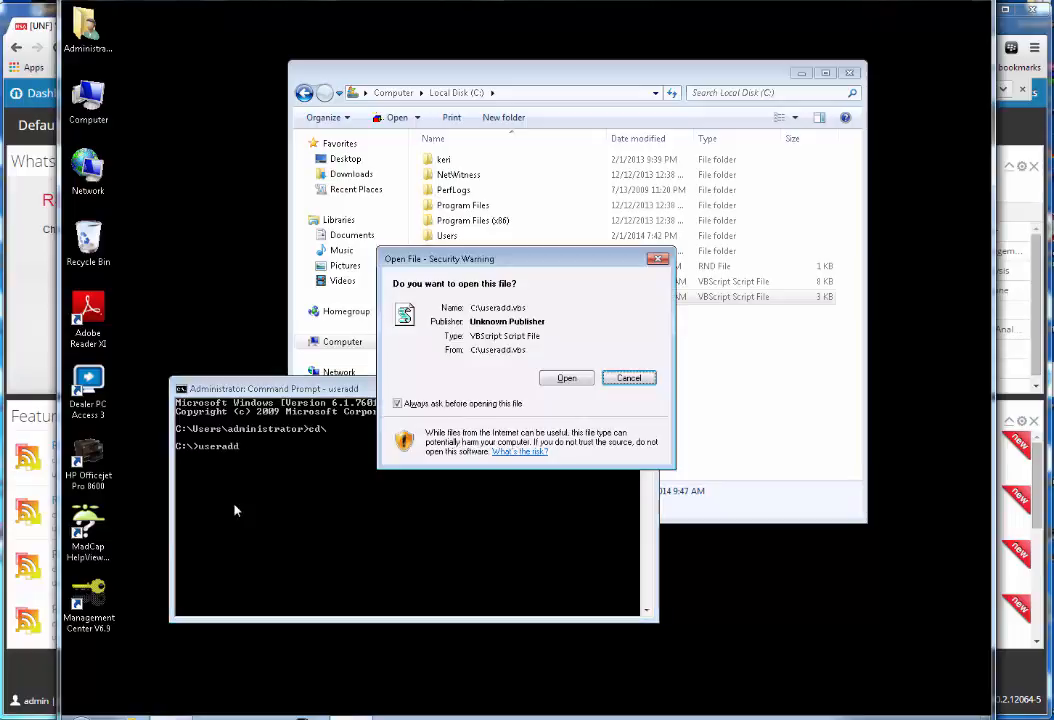
pyautogui.click(566, 379)
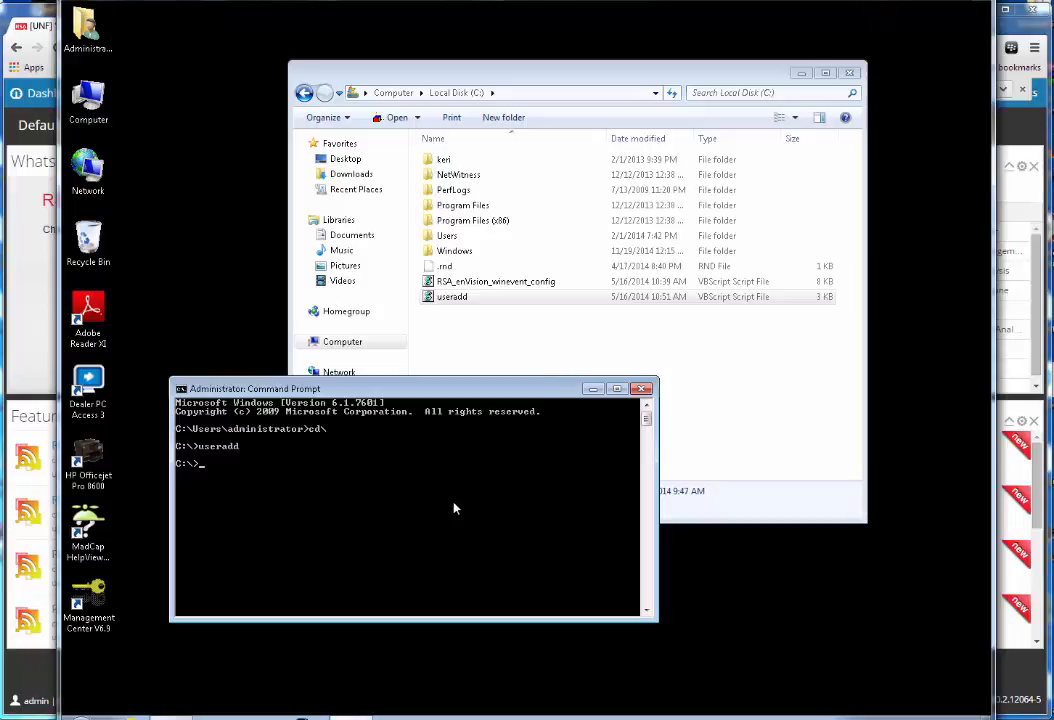
# Run RSA_enVision_winevent_config.vbs with the http option, allowing it past the security warning
pyautogui.write('rsa')
pyautogui.press('Tab')
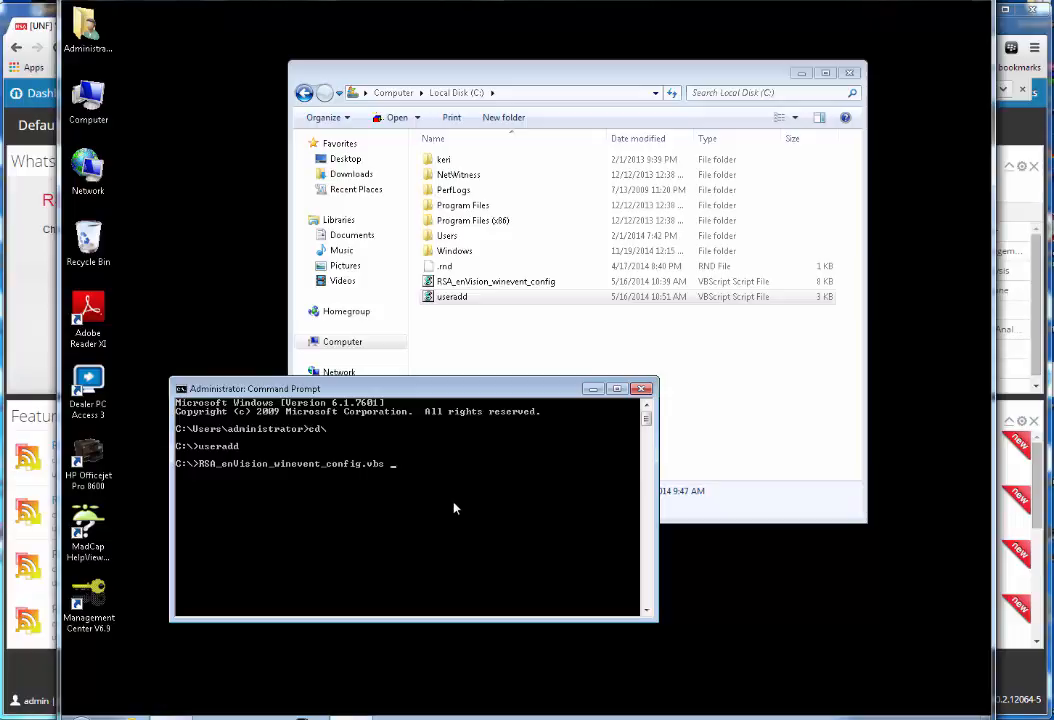
pyautogui.write('http')
pyautogui.press('Return')
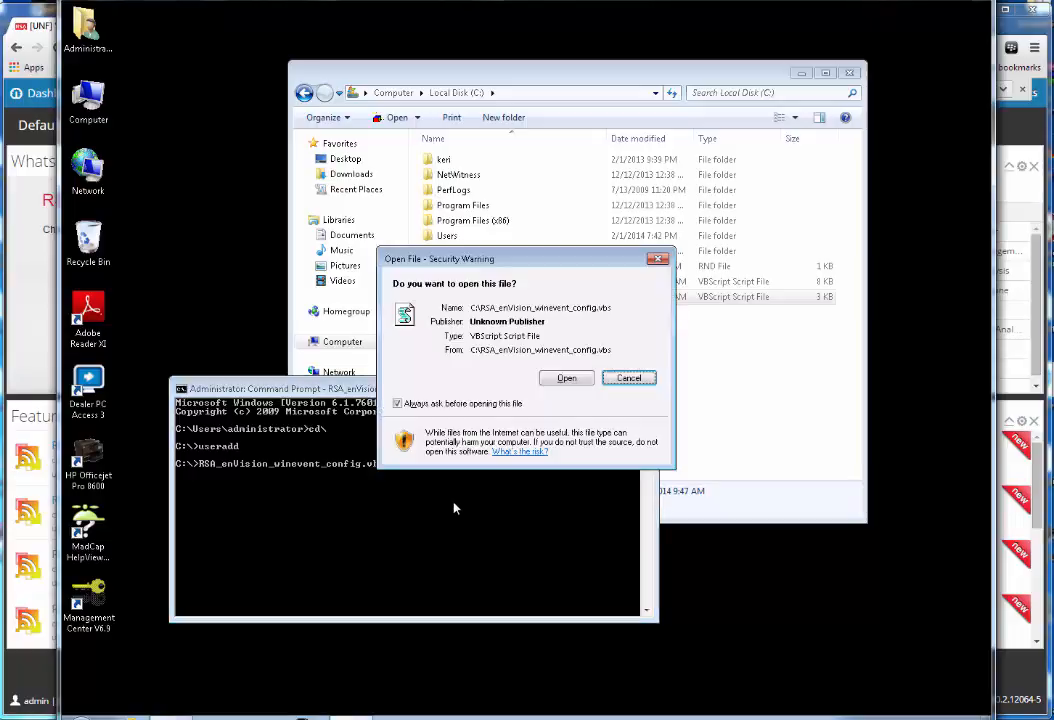
pyautogui.click(566, 378)
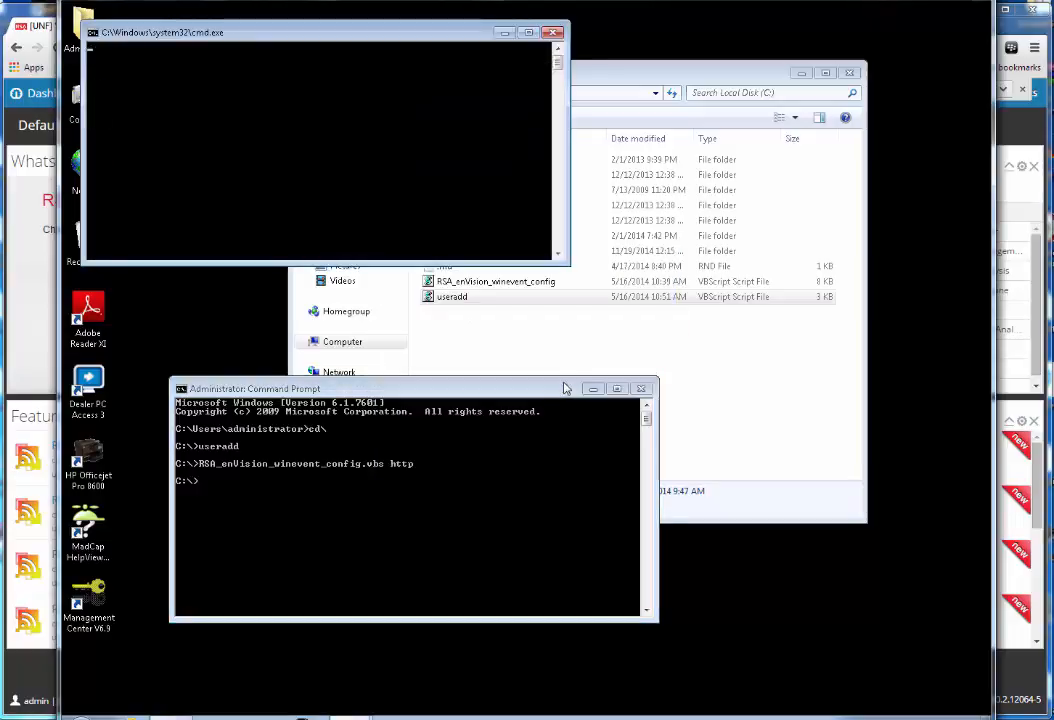
# Acknowledge the WinRM, firewall, AllowUnencrypted, Security log and configured messages, then return to the dashboard
pyautogui.click(573, 406)
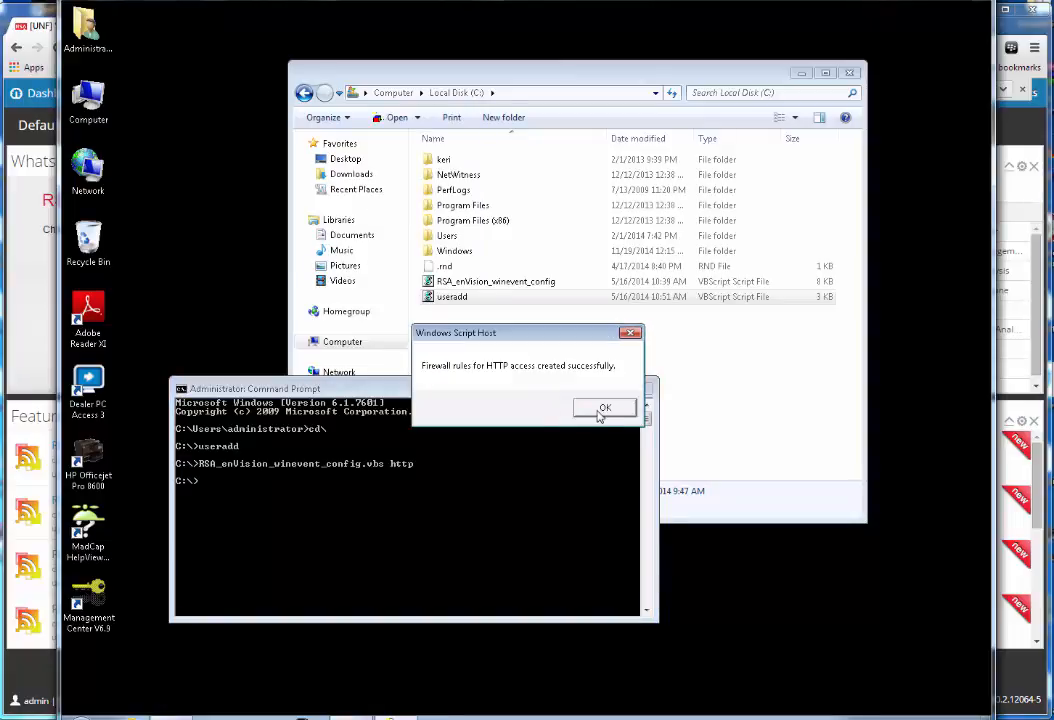
pyautogui.click(602, 410)
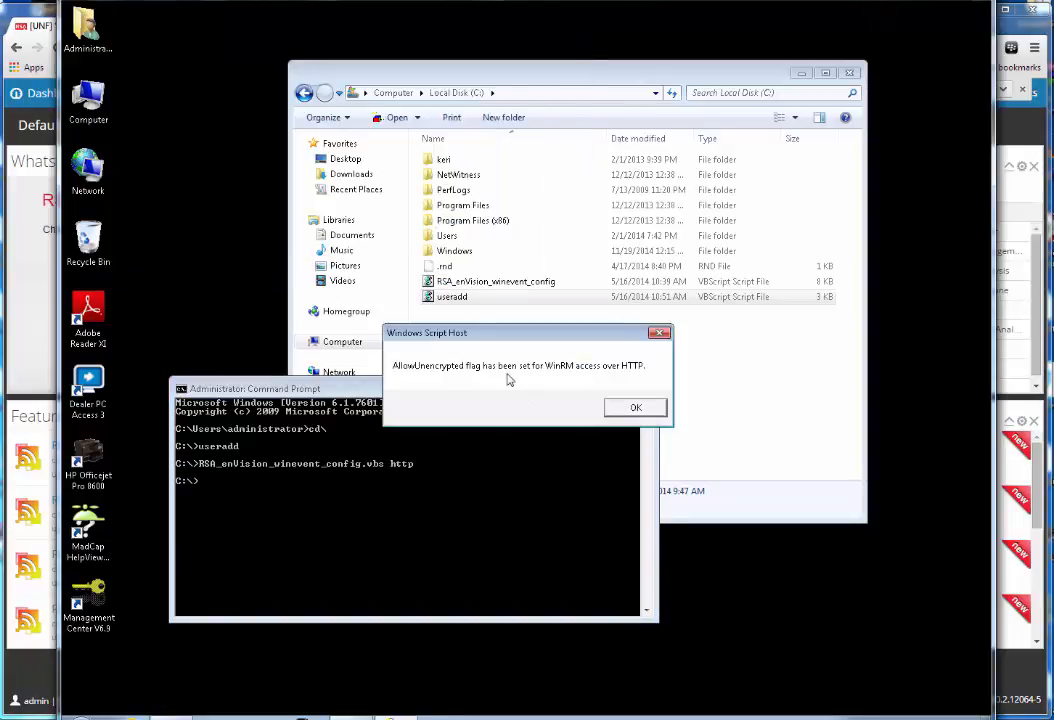
pyautogui.click(635, 408)
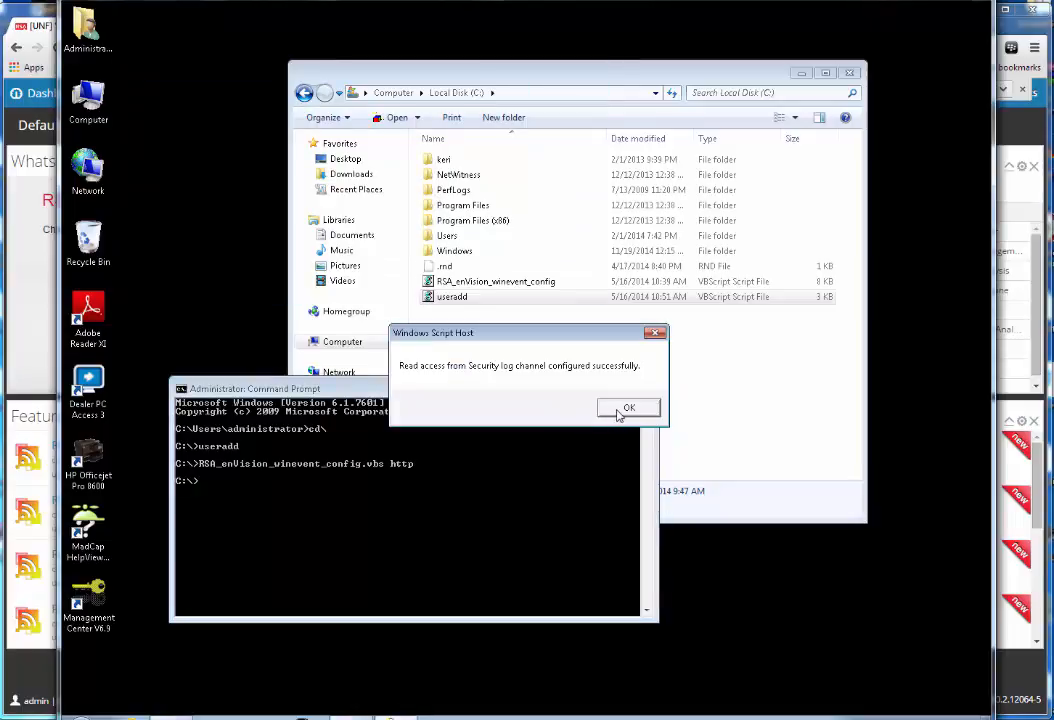
pyautogui.click(620, 410)
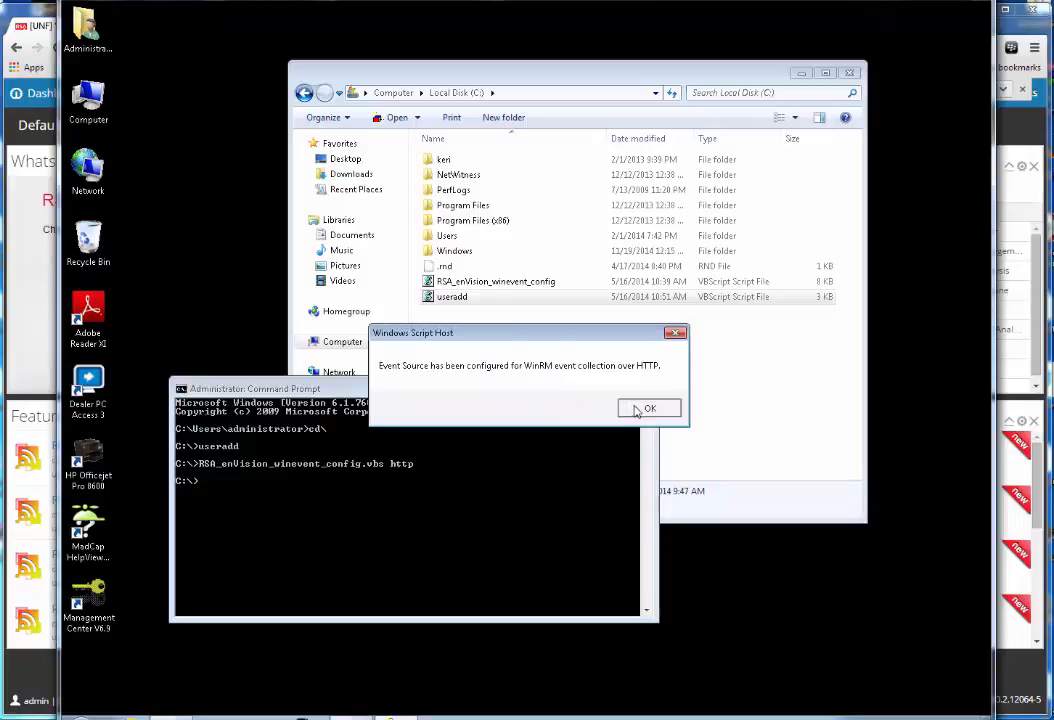
pyautogui.click(634, 410)
pyautogui.click(546, 405)
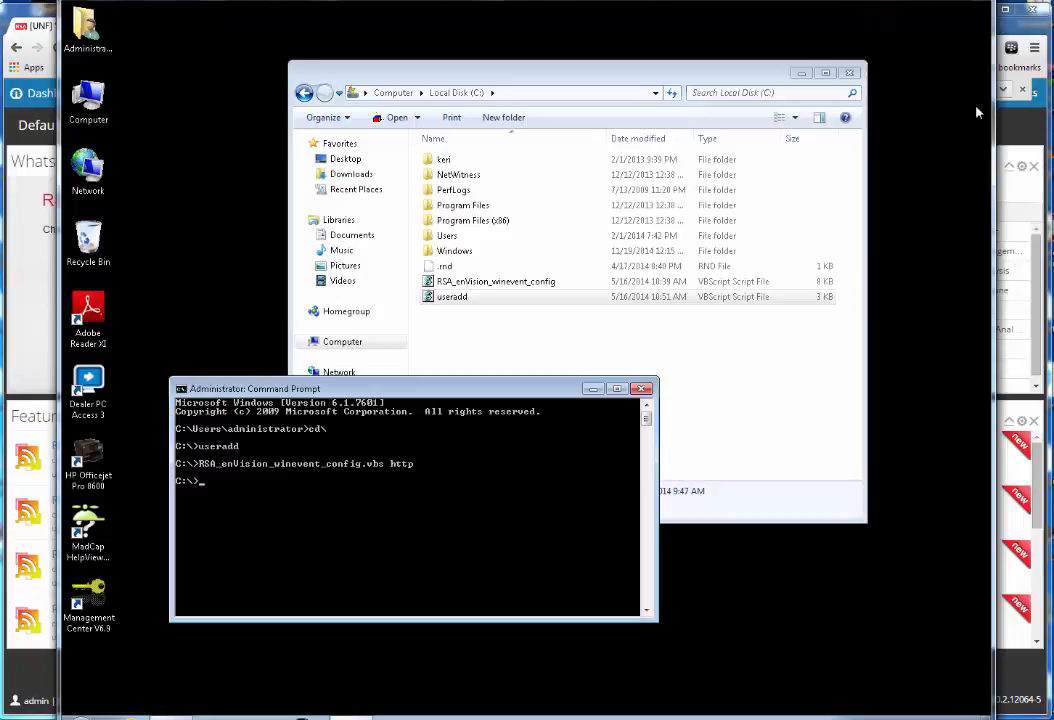
pyautogui.click(1017, 27)
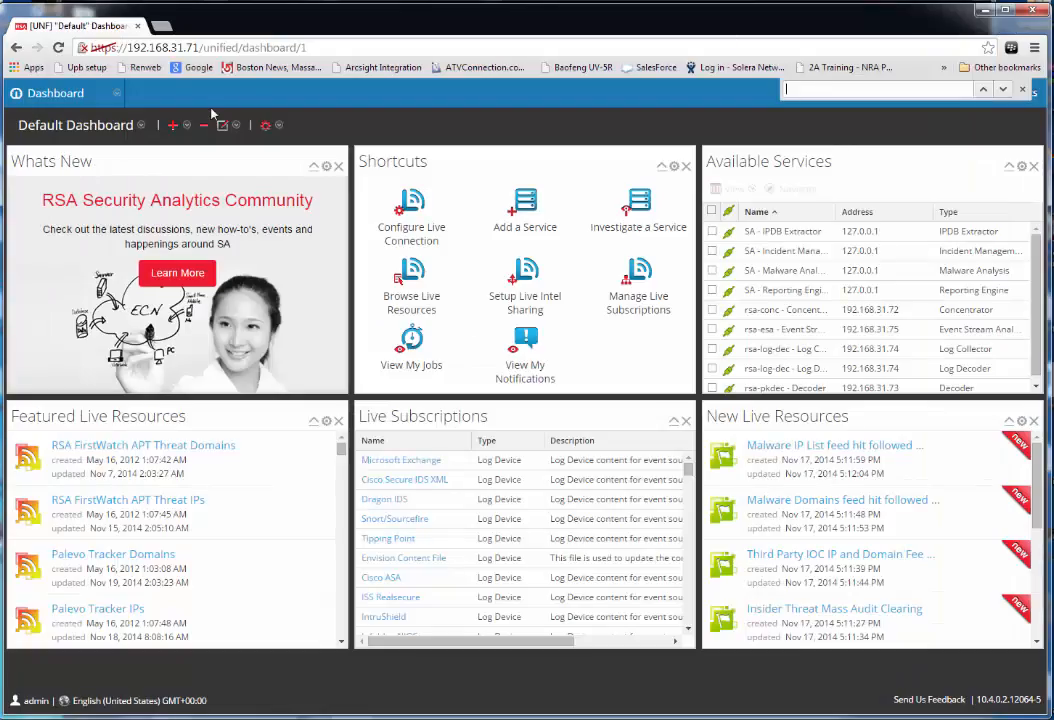
# Open the rsa-log-dec Log Collector's config from Administration > Services and show Event Sources
pyautogui.click(55, 93)
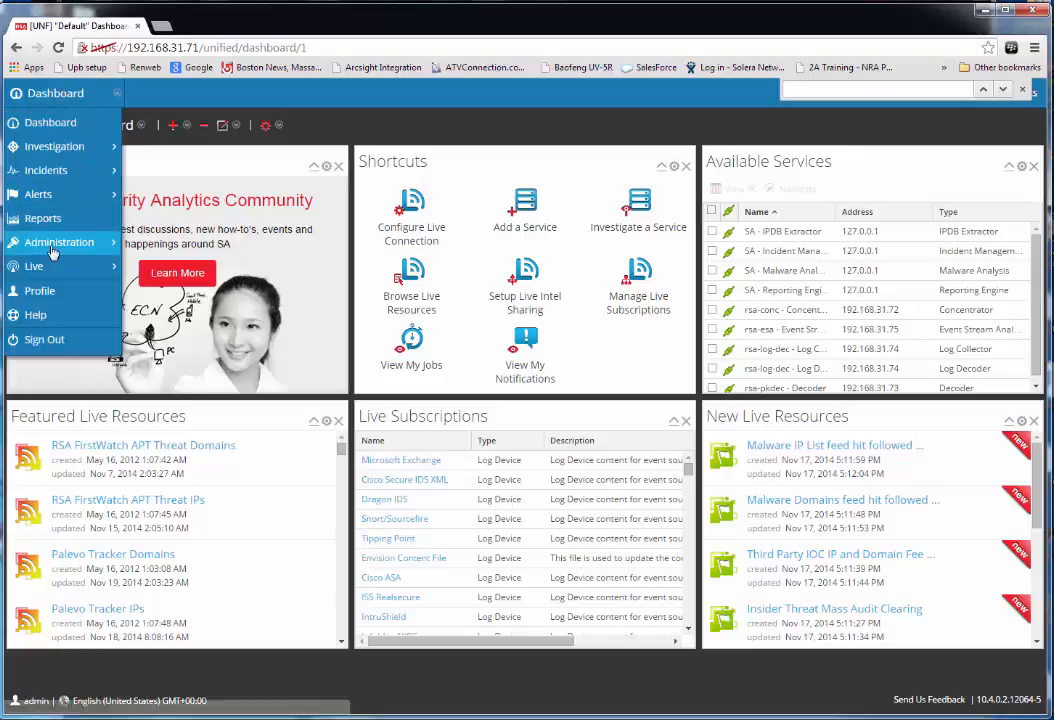
pyautogui.moveTo(60, 242)
pyautogui.click(158, 263)
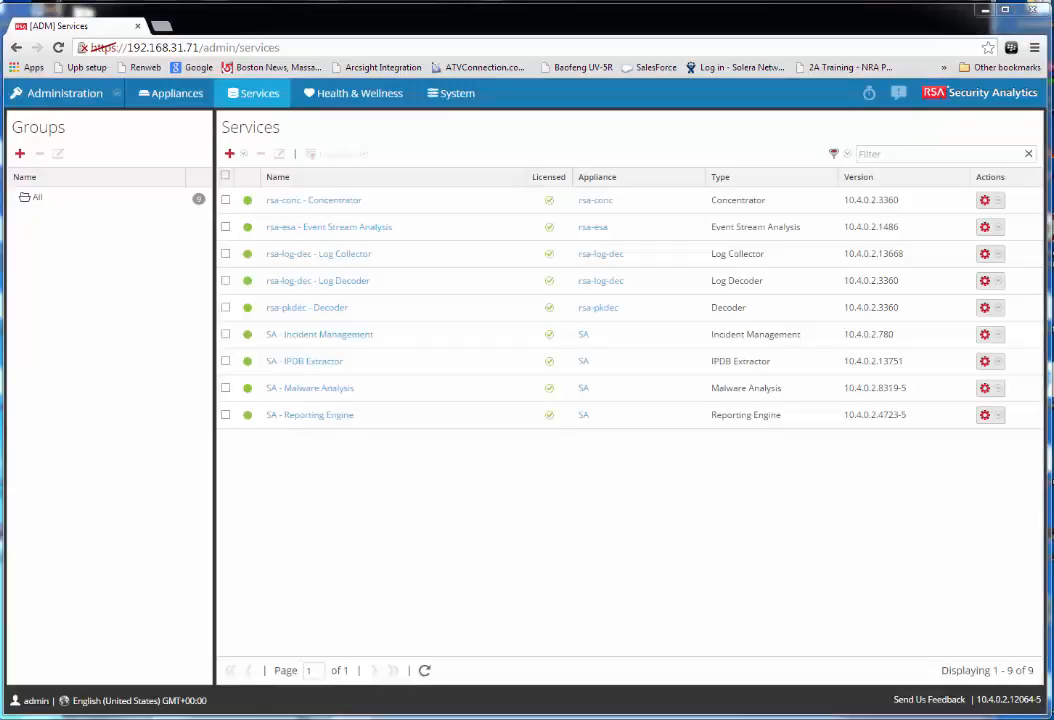
pyautogui.click(994, 256)
pyautogui.moveTo(965, 283)
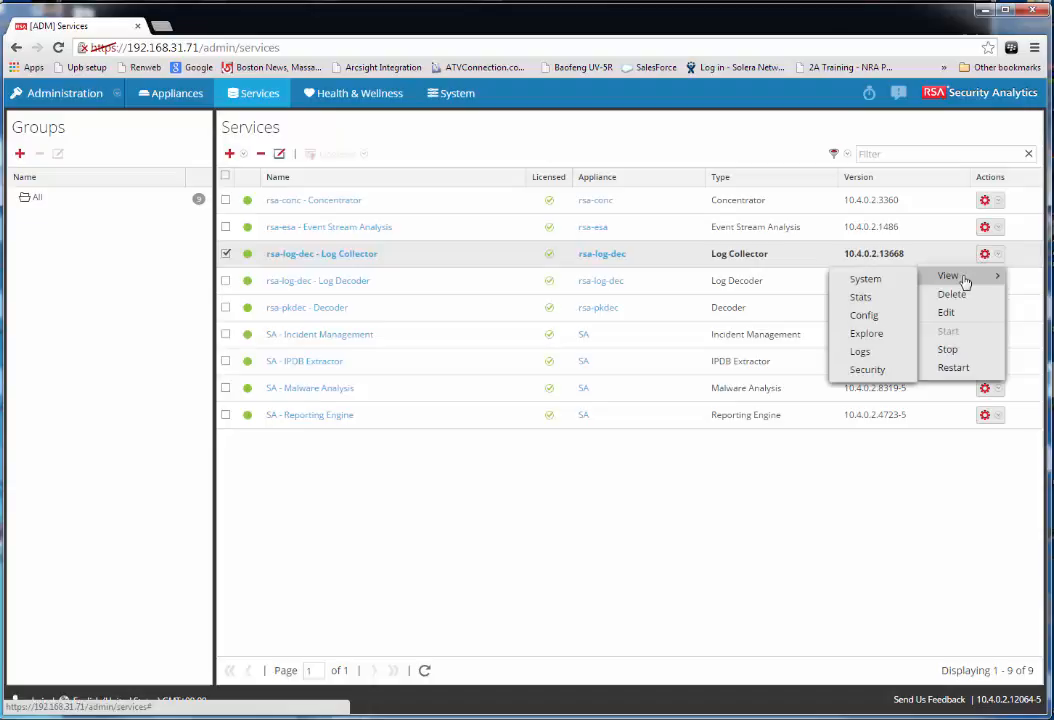
pyautogui.click(866, 318)
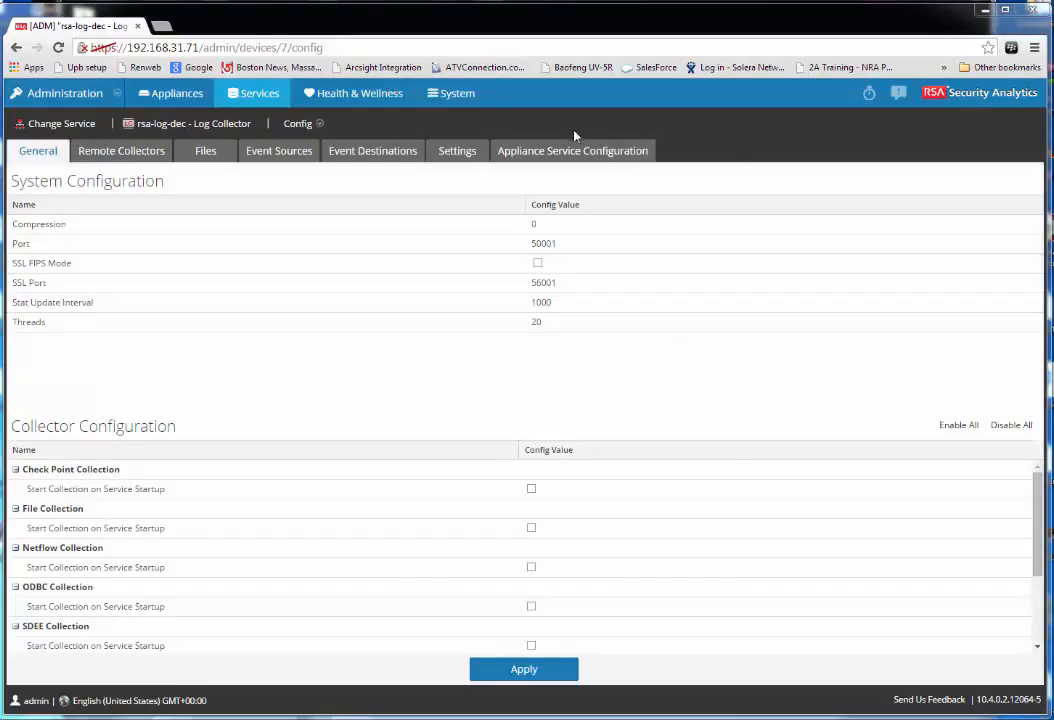
pyautogui.click(270, 155)
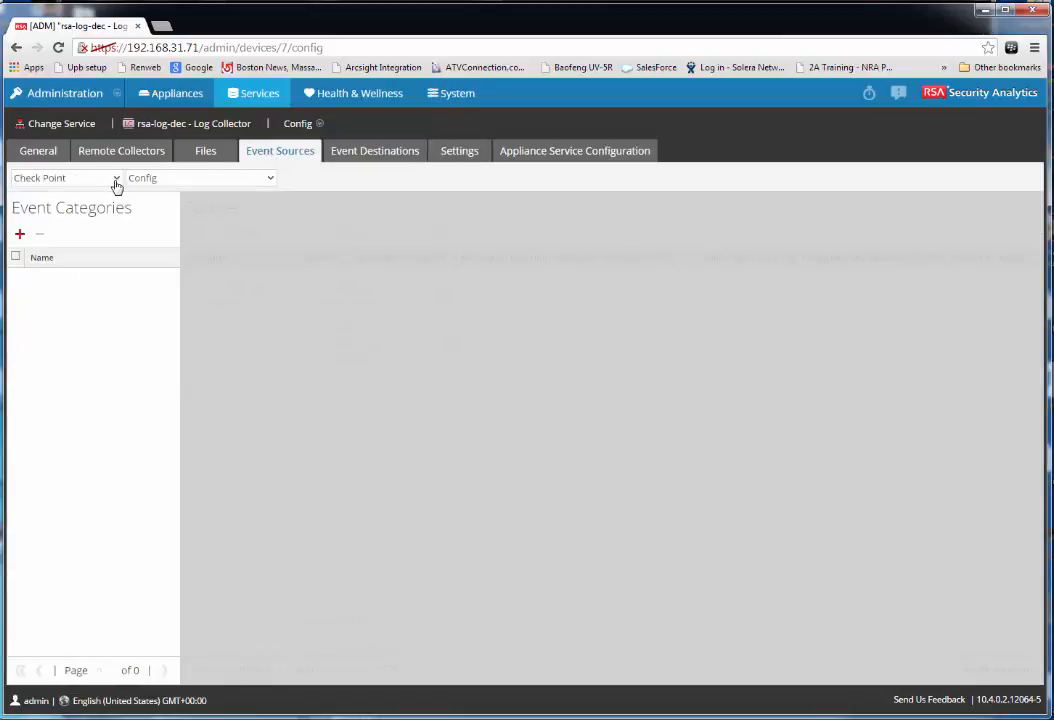
# Choose the Windows event source type, then open and dismiss a new source form
pyautogui.click(115, 180)
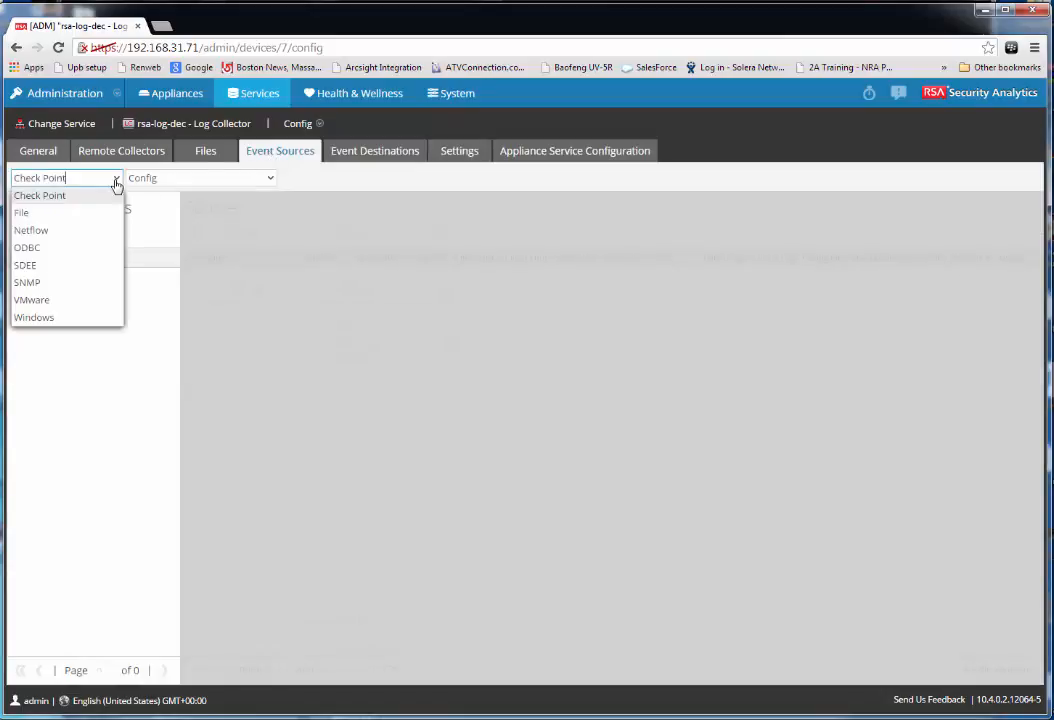
pyautogui.click(35, 318)
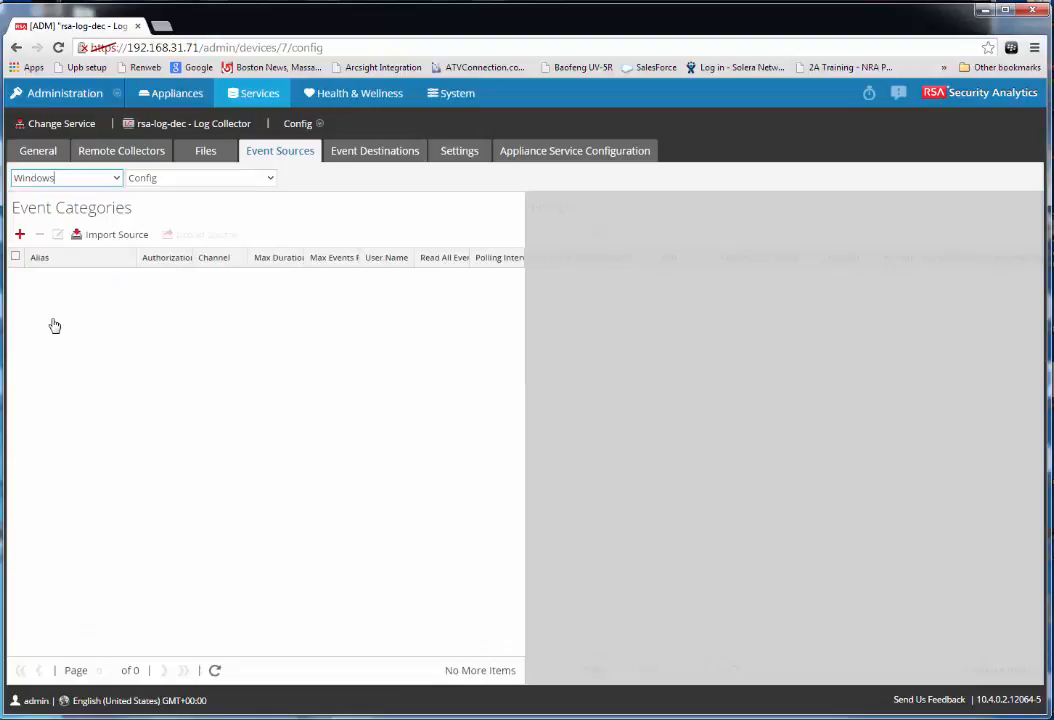
pyautogui.click(19, 234)
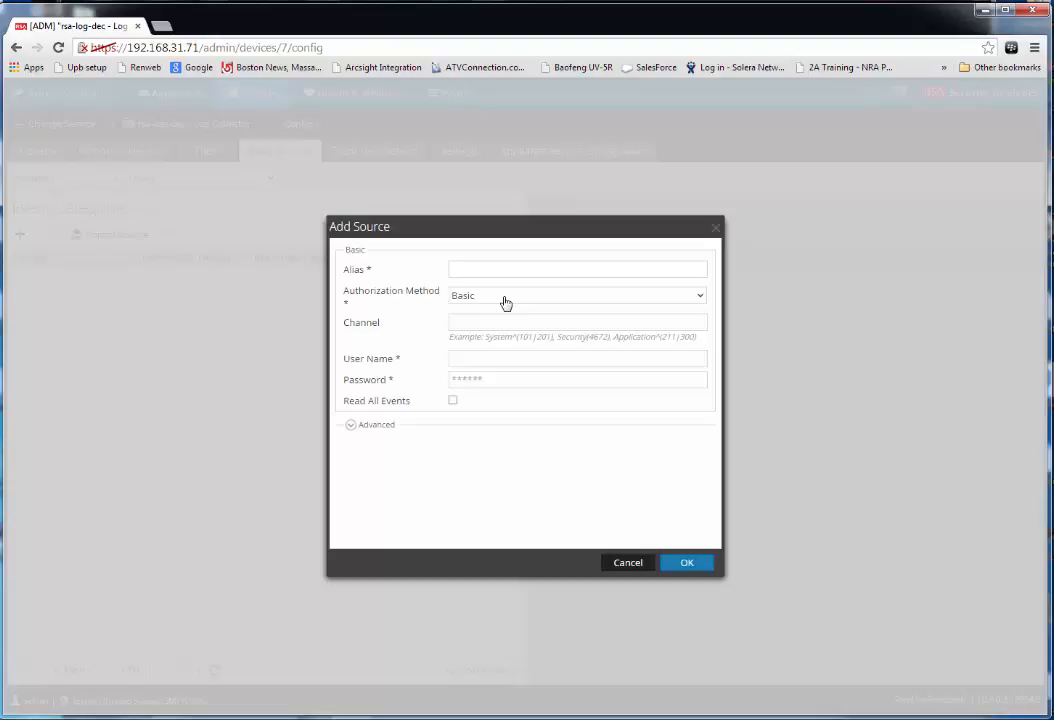
pyautogui.click(627, 563)
# Switch to Kerberos Realm Configuration and open the Add Kerberos Domain dialog
pyautogui.click(268, 179)
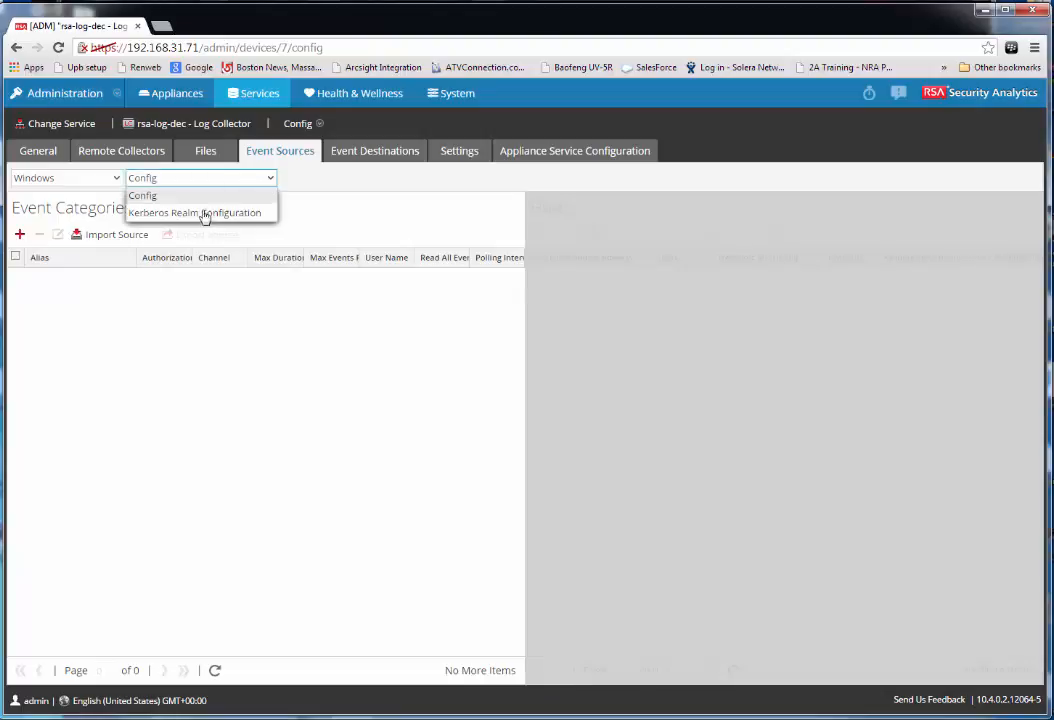
pyautogui.click(205, 214)
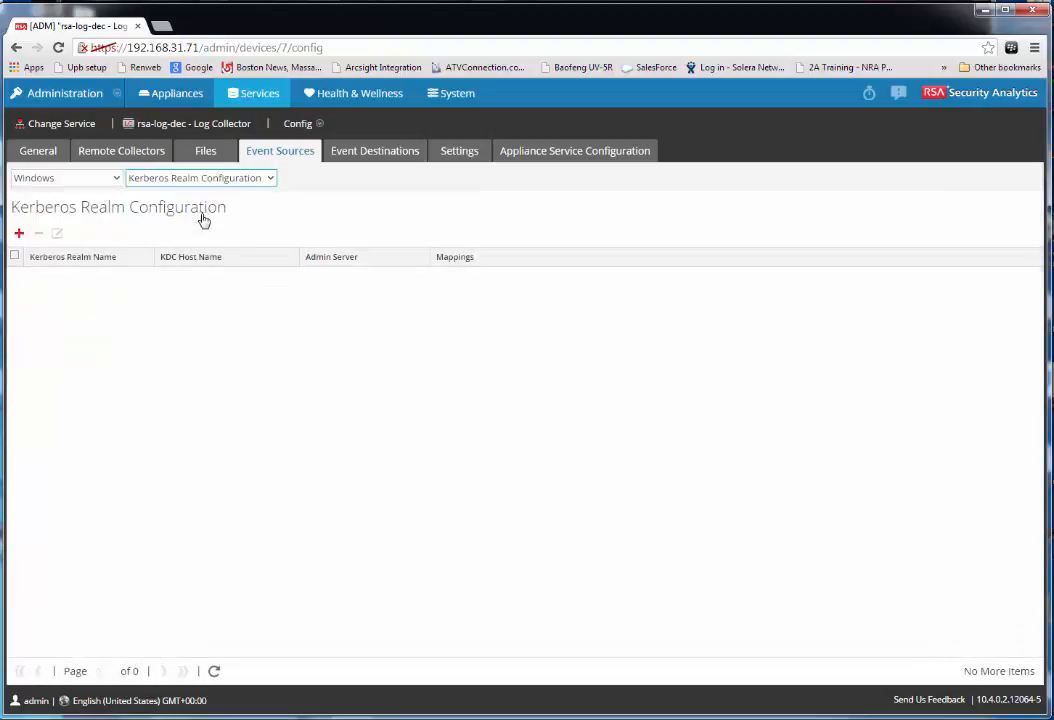
pyautogui.click(21, 235)
# Enter realm DSNETWORKING.COM with KDC host ex-2008 and save the Kerberos domain
pyautogui.click(533, 360)
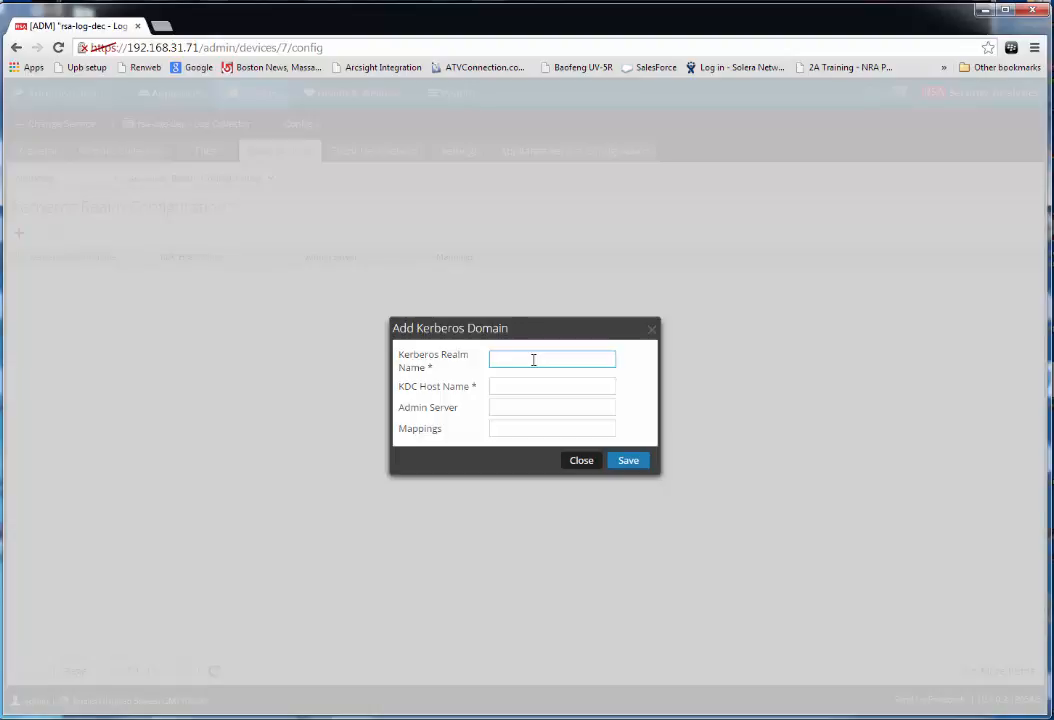
pyautogui.write('DSNETWORK.COM')
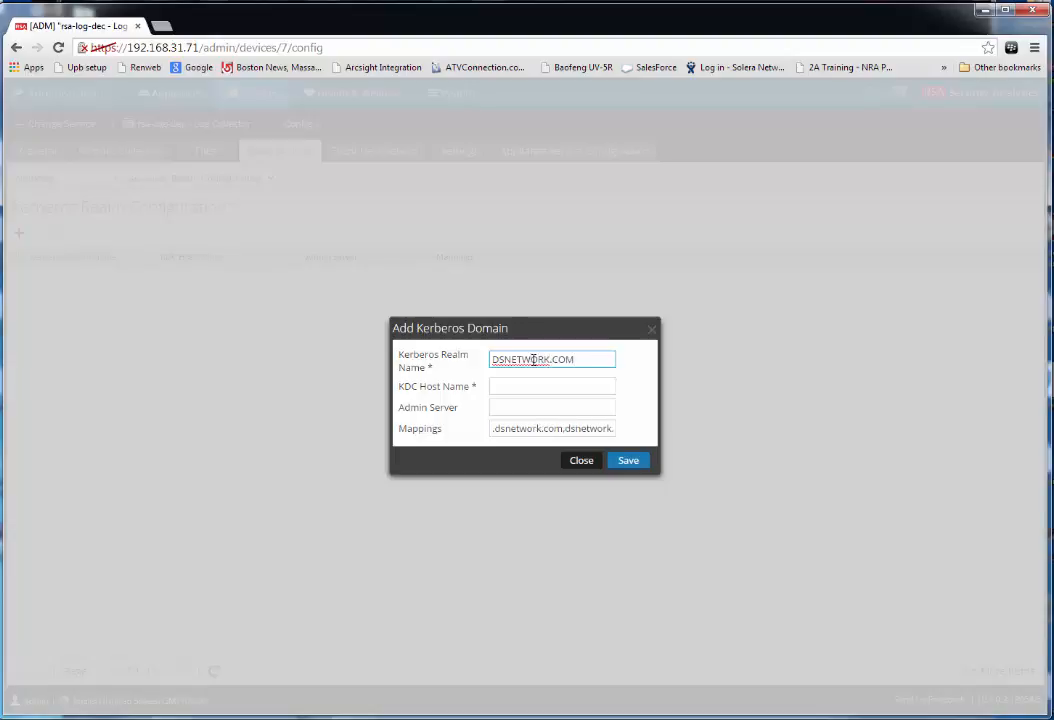
pyautogui.press('BackSpace')
pyautogui.press('BackSpace')
pyautogui.press('BackSpace')
pyautogui.press('BackSpace')
pyautogui.press('BackSpace')
pyautogui.press('BackSpace')
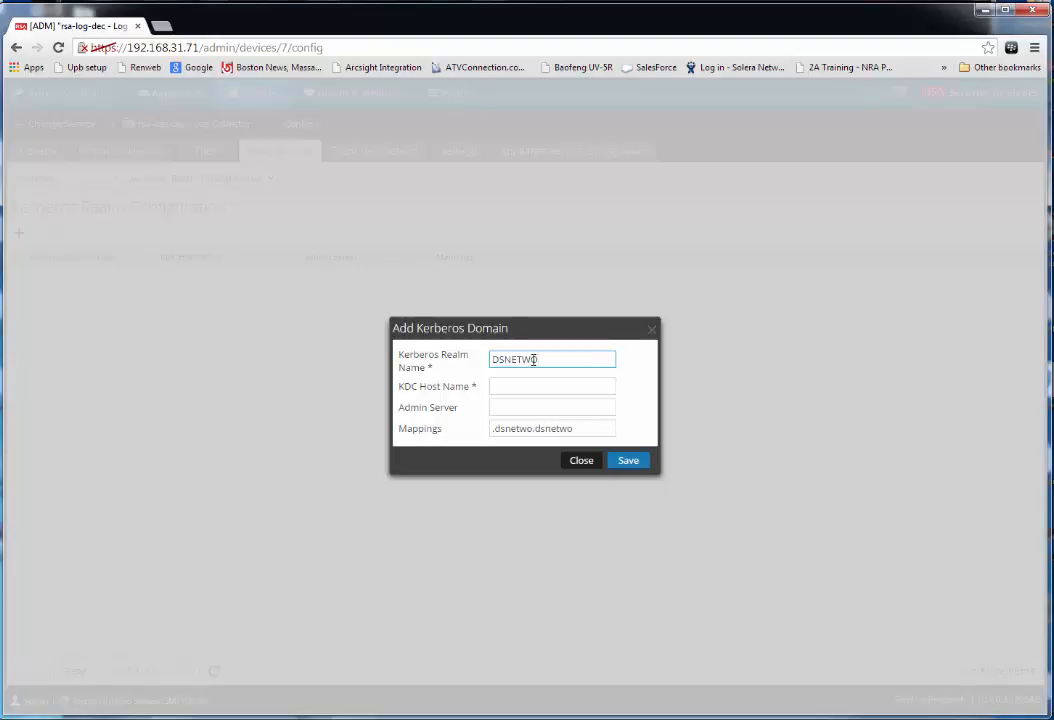
pyautogui.write('RKING.COM')
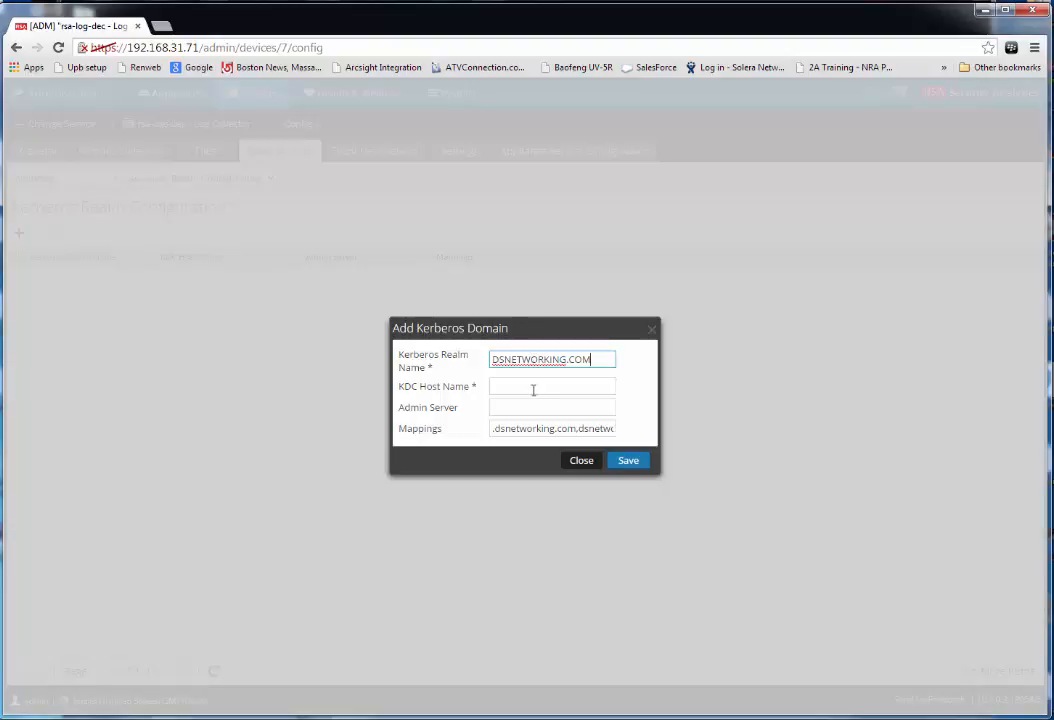
pyautogui.click(533, 386)
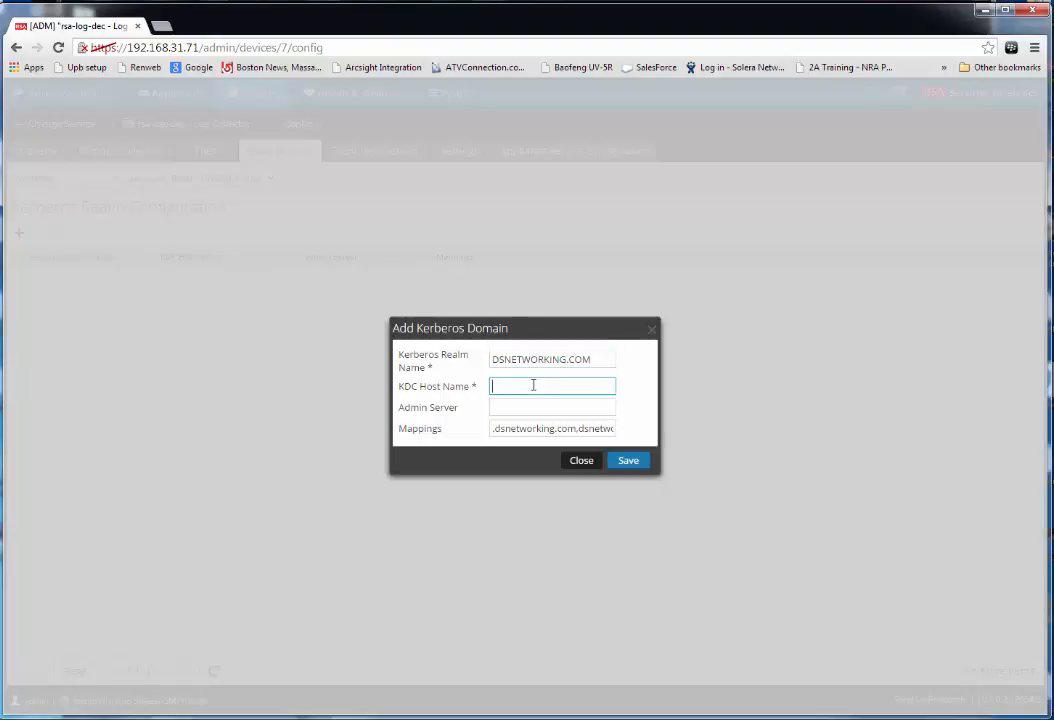
pyautogui.write('ex-2008')
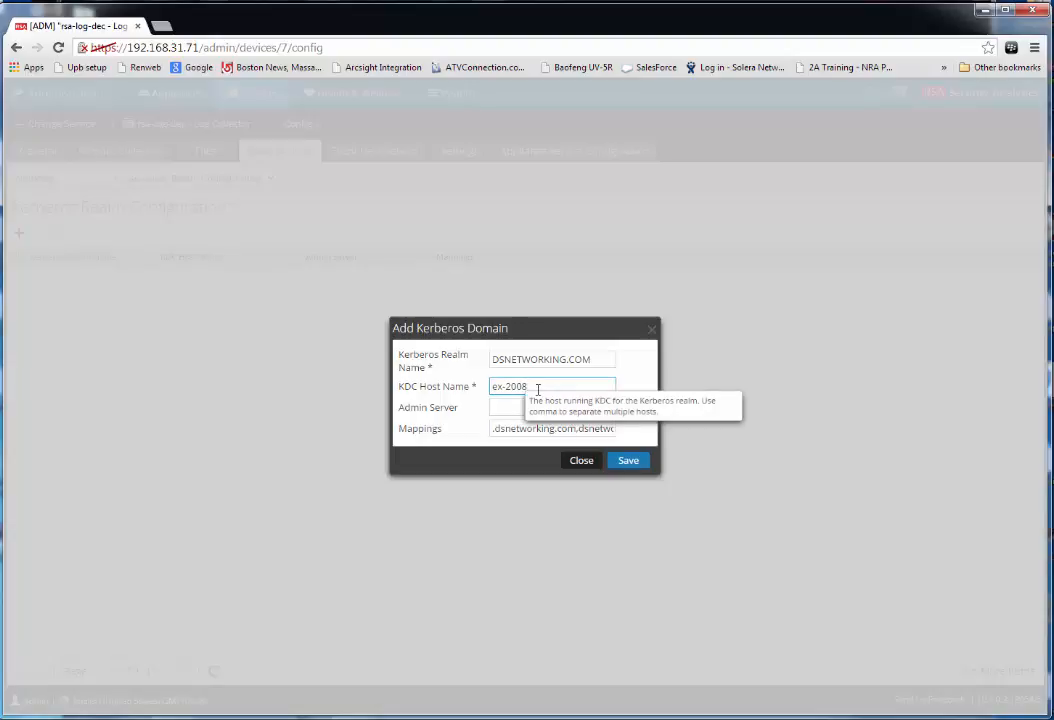
pyautogui.click(631, 464)
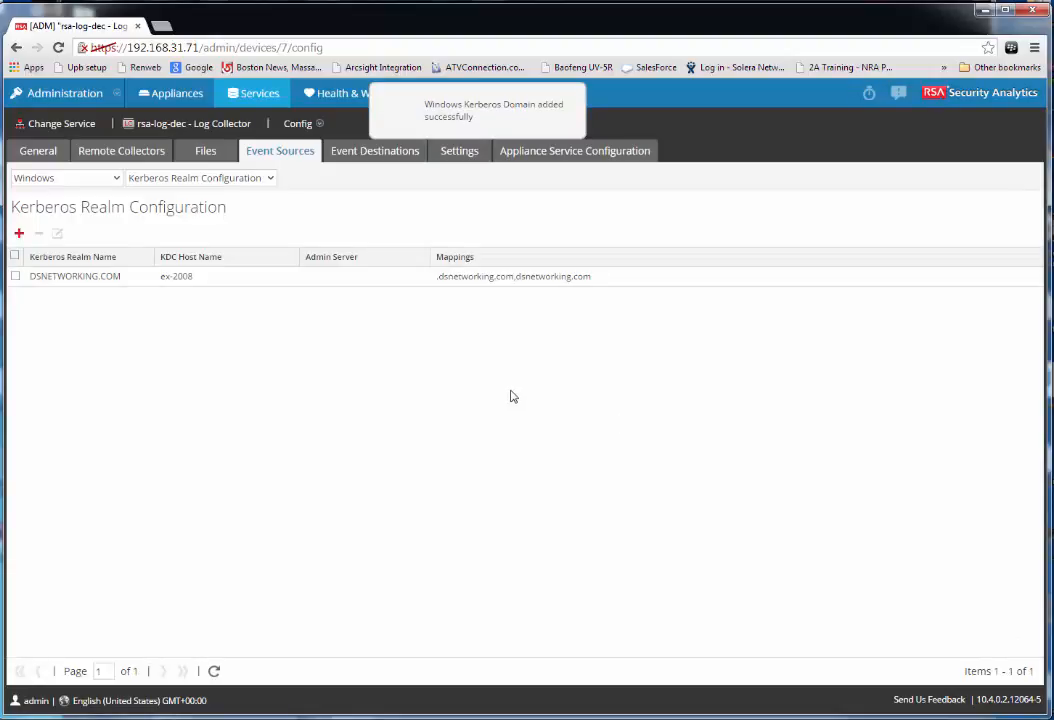
# Switch the Windows view back to Config and open a new event category form
pyautogui.click(270, 179)
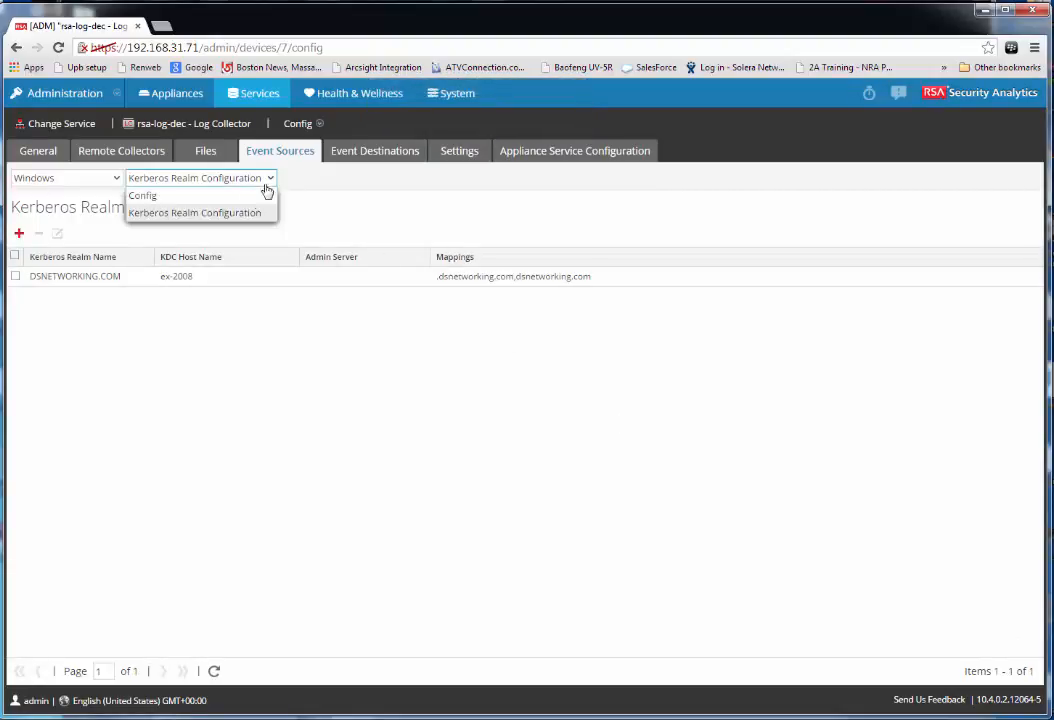
pyautogui.click(200, 196)
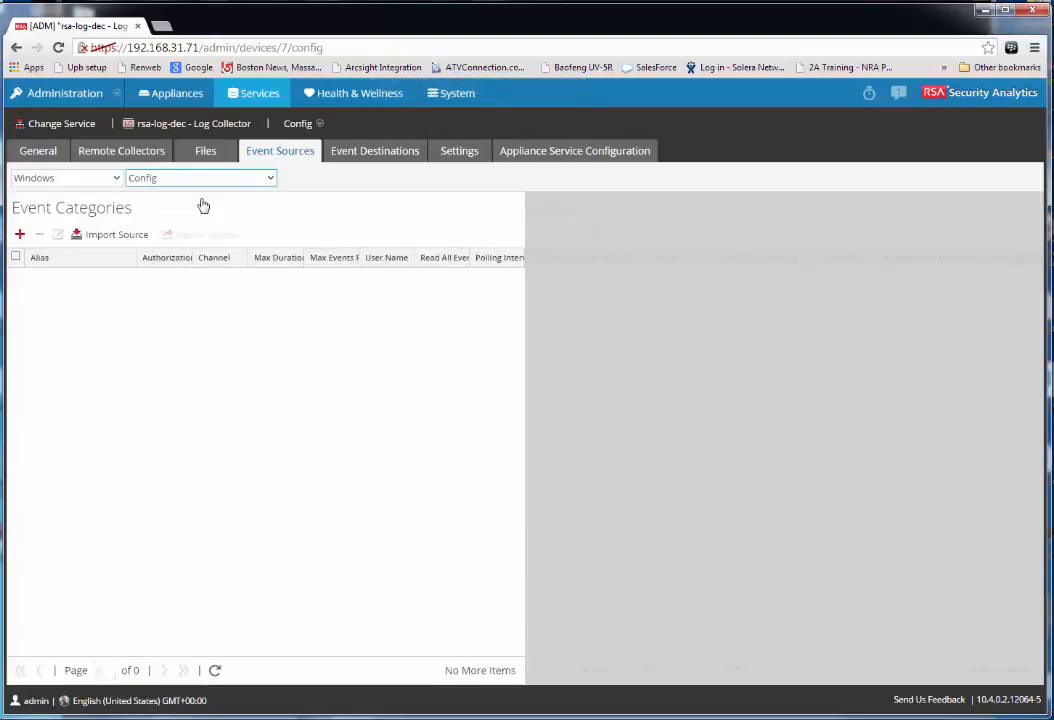
pyautogui.click(19, 235)
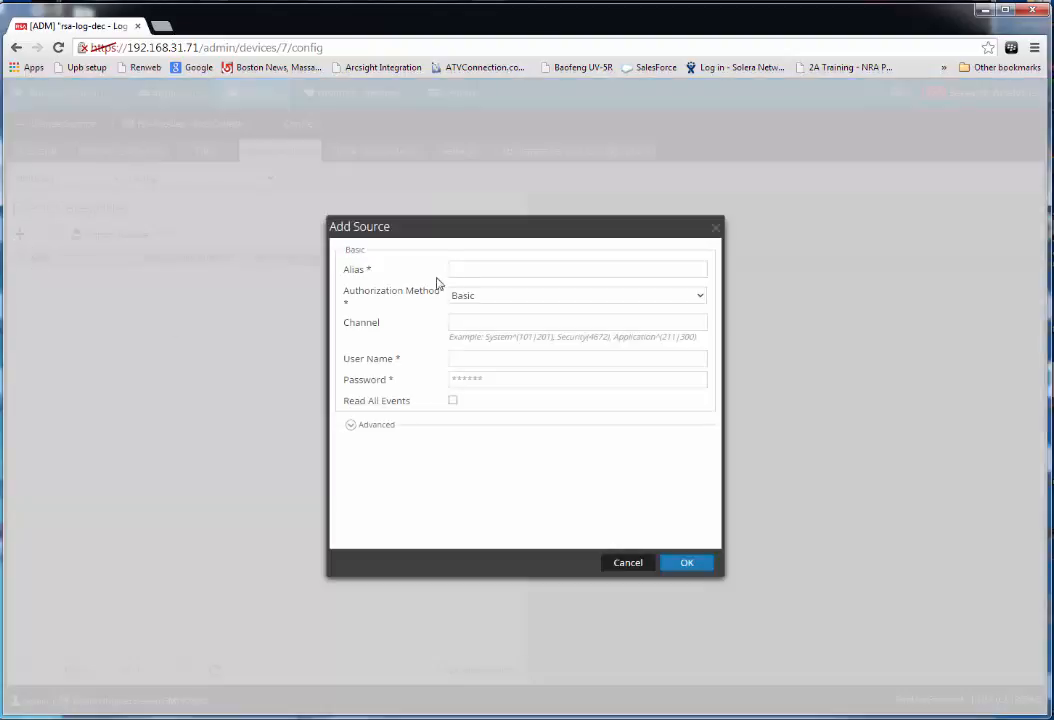
# Set alias DSnetworking and choose Negotiate as the authorization method
pyautogui.click(468, 273)
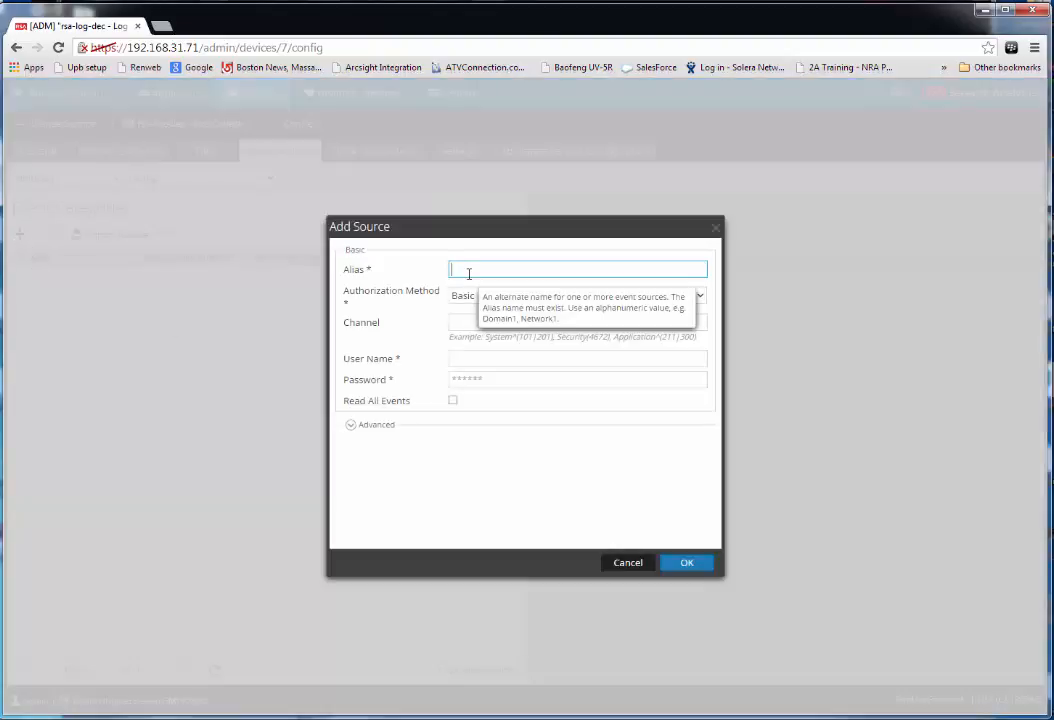
pyautogui.write('DSnetworking')
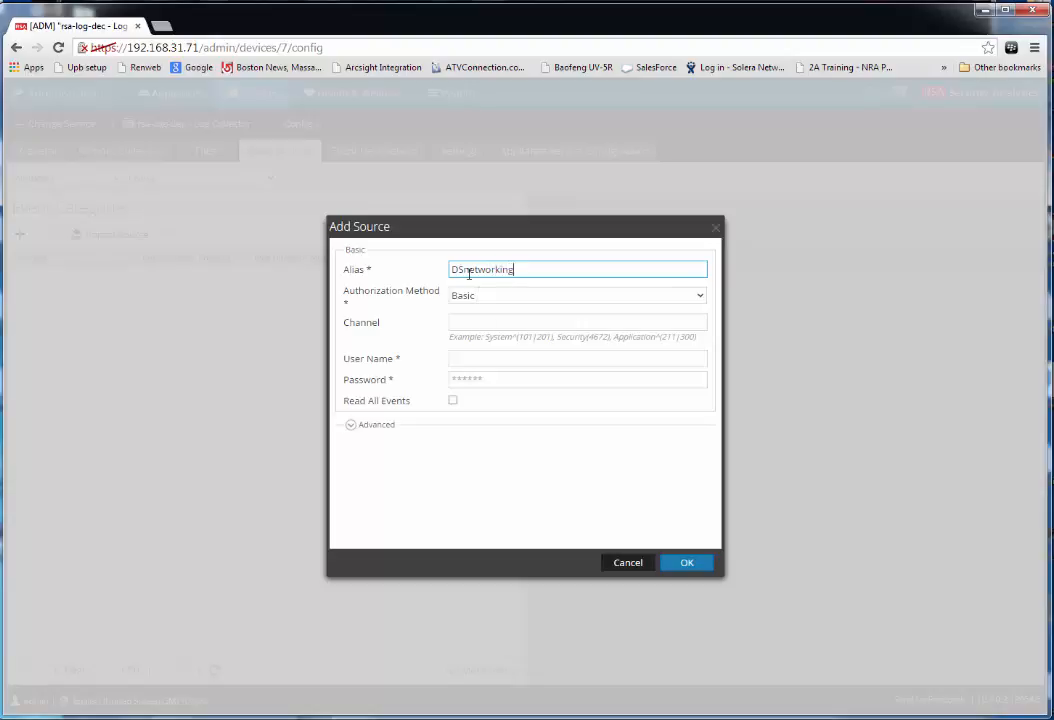
pyautogui.press('Tab')
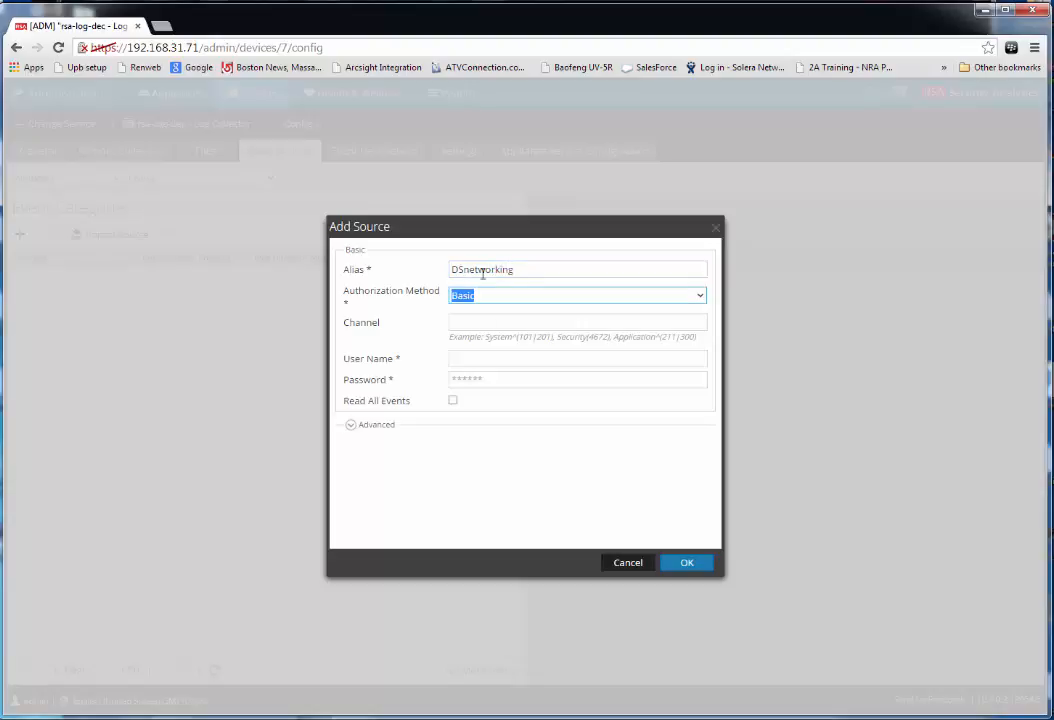
pyautogui.click(701, 297)
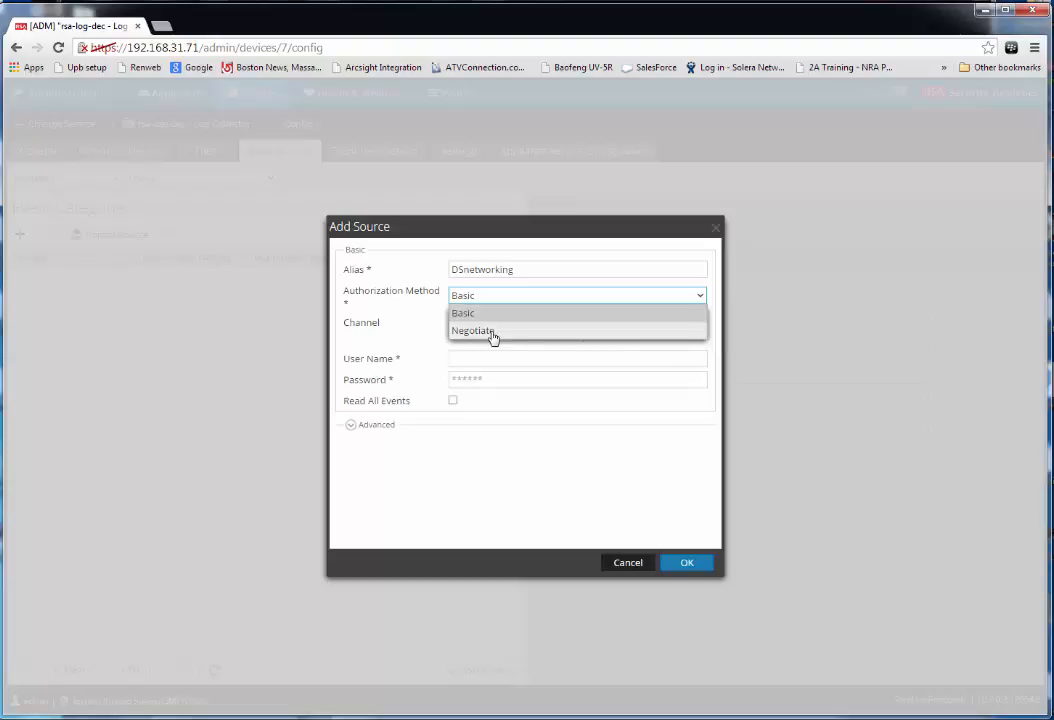
pyautogui.click(494, 336)
pyautogui.click(488, 324)
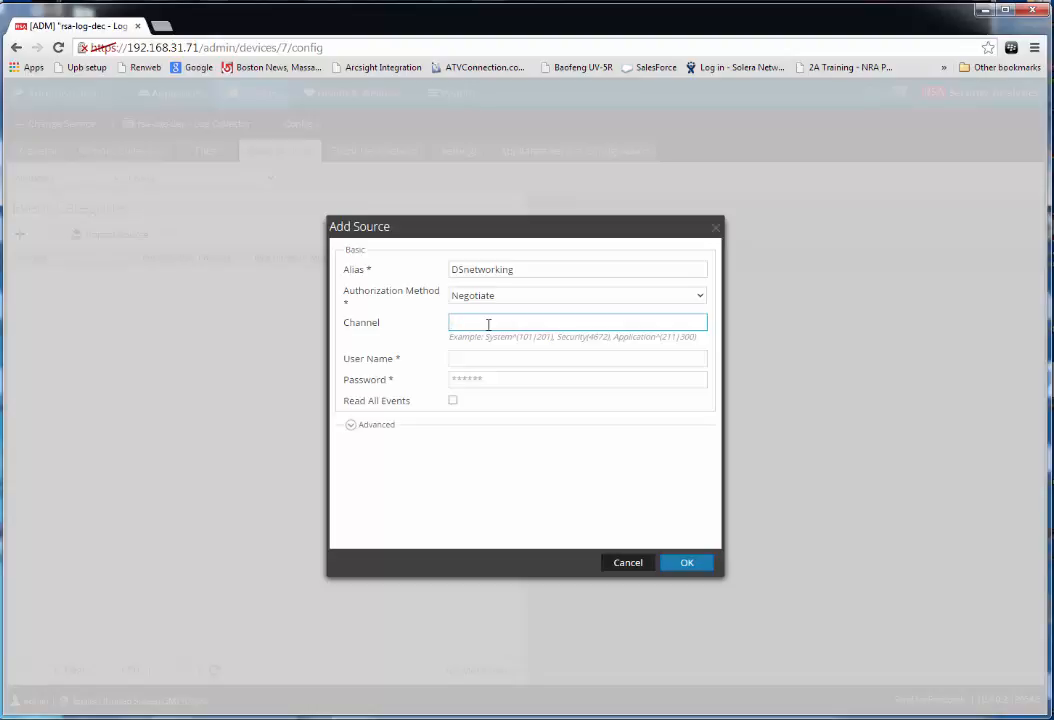
# Enter the channels Security(4661), System, Application
pyautogui.write('Security')
pyautogui.write('(4661), System, Appliac')
pyautogui.press('BackSpace')
pyautogui.press('BackSpace')
pyautogui.write('cation')
# Enter the service account's UPN user name at DSNETWORKING.COM and its password
pyautogui.click(506, 360)
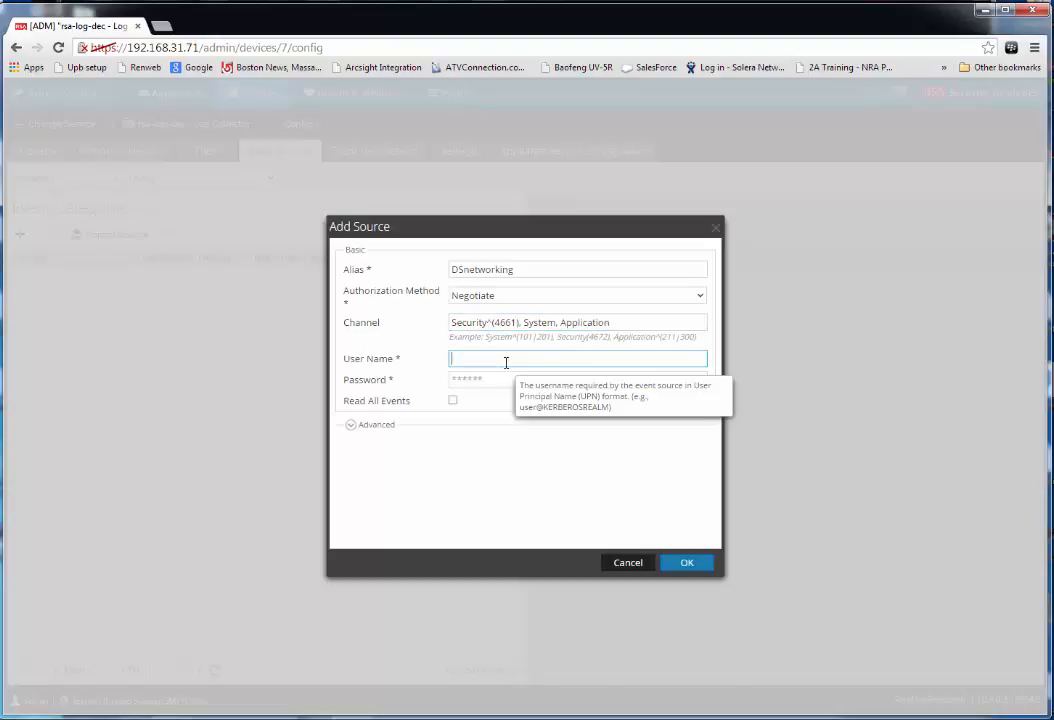
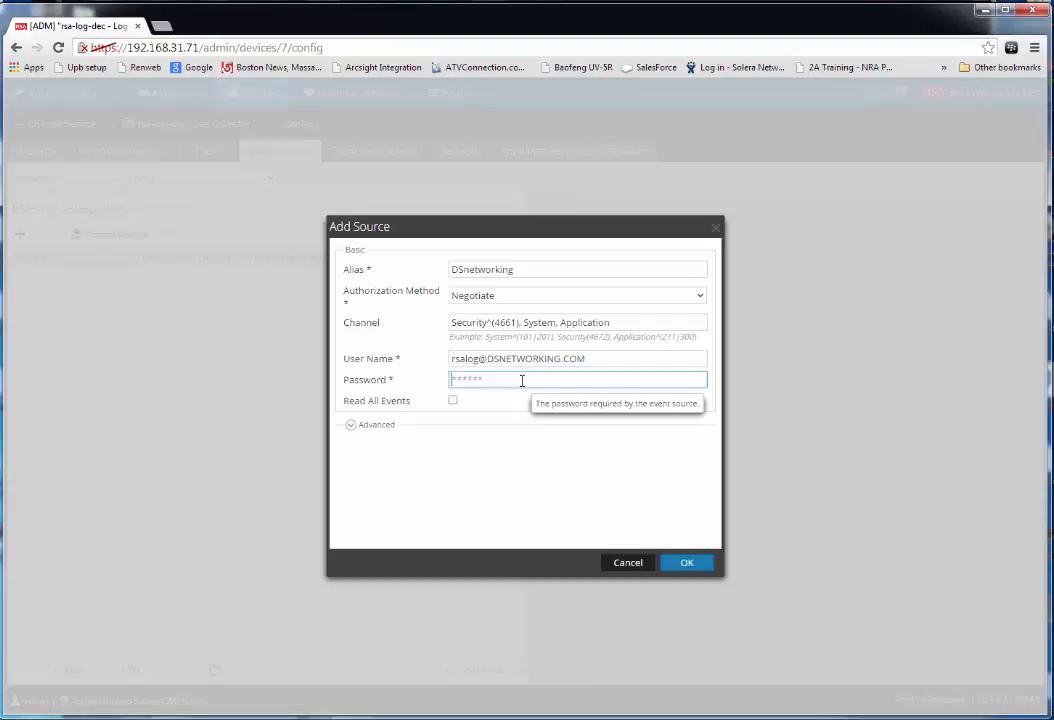
pyautogui.write('**********')
# Set Max Events Per Cycle to 0 and Polling Interval to 60 under Advanced, then save the DSnetworking category
pyautogui.click(350, 426)
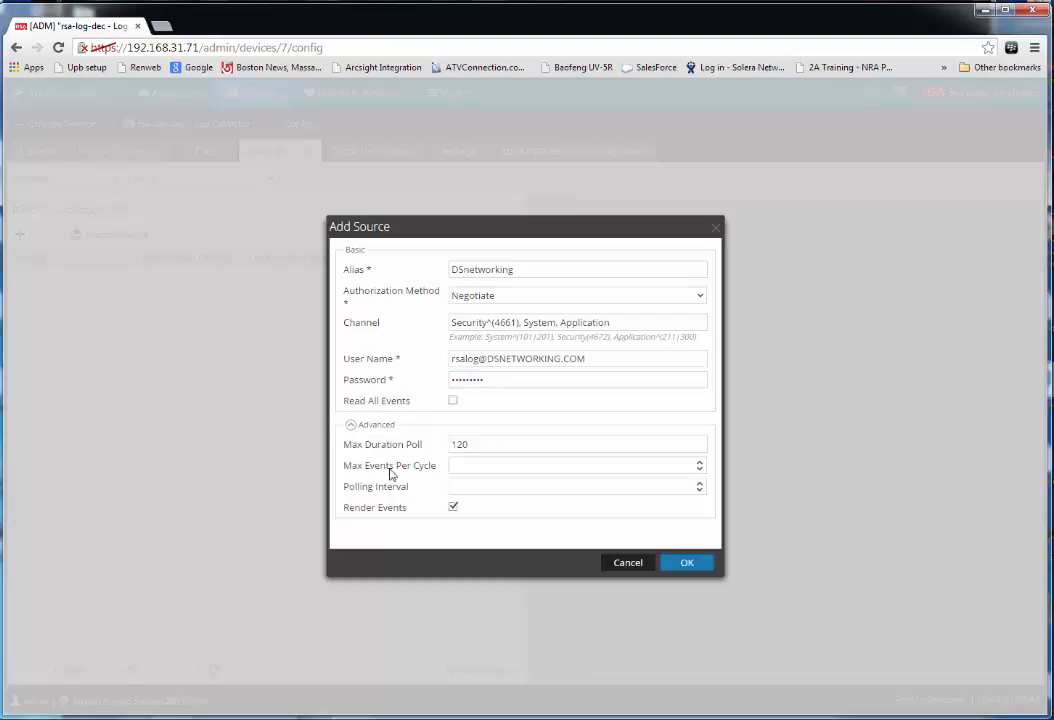
pyautogui.click(500, 466)
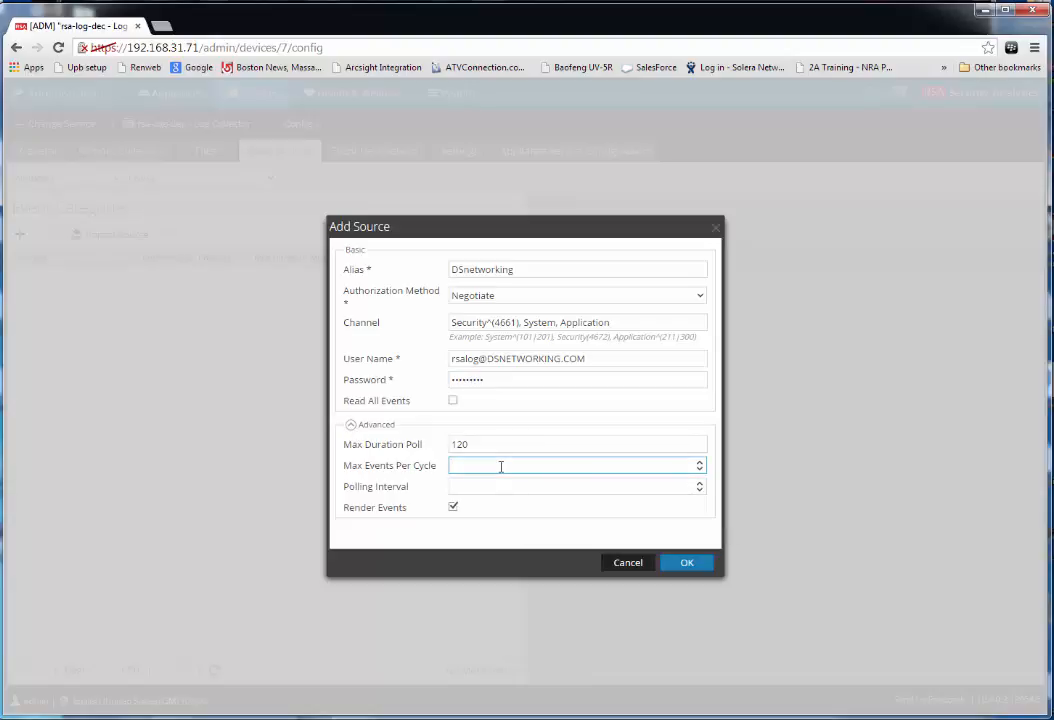
pyautogui.write('0')
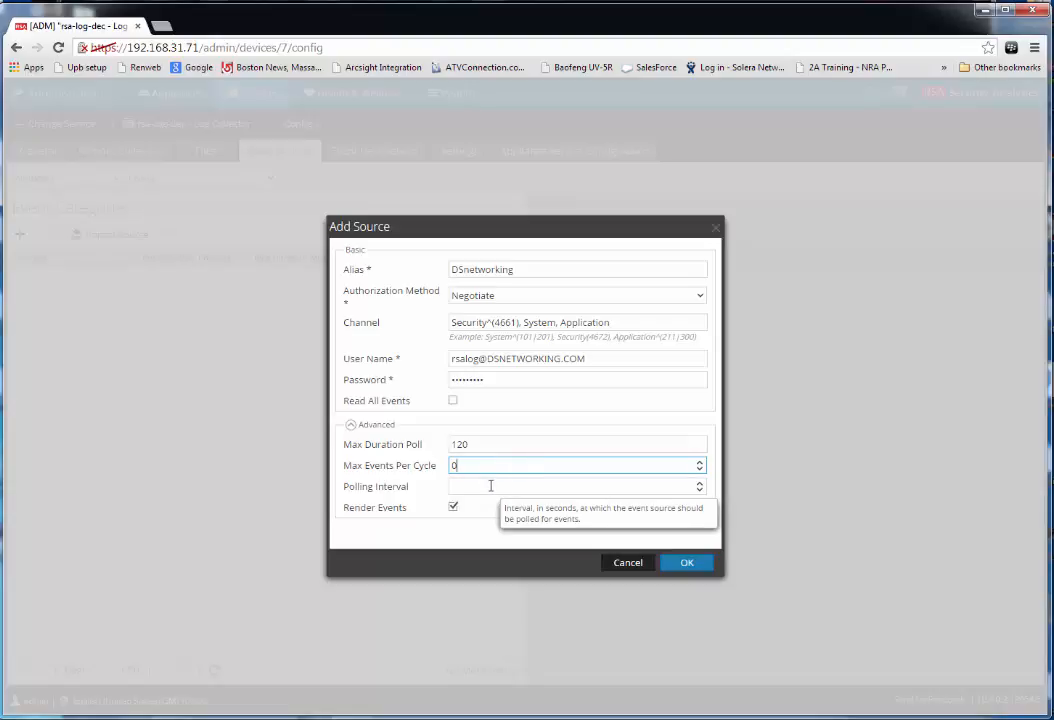
pyautogui.click(490, 486)
pyautogui.write('60')
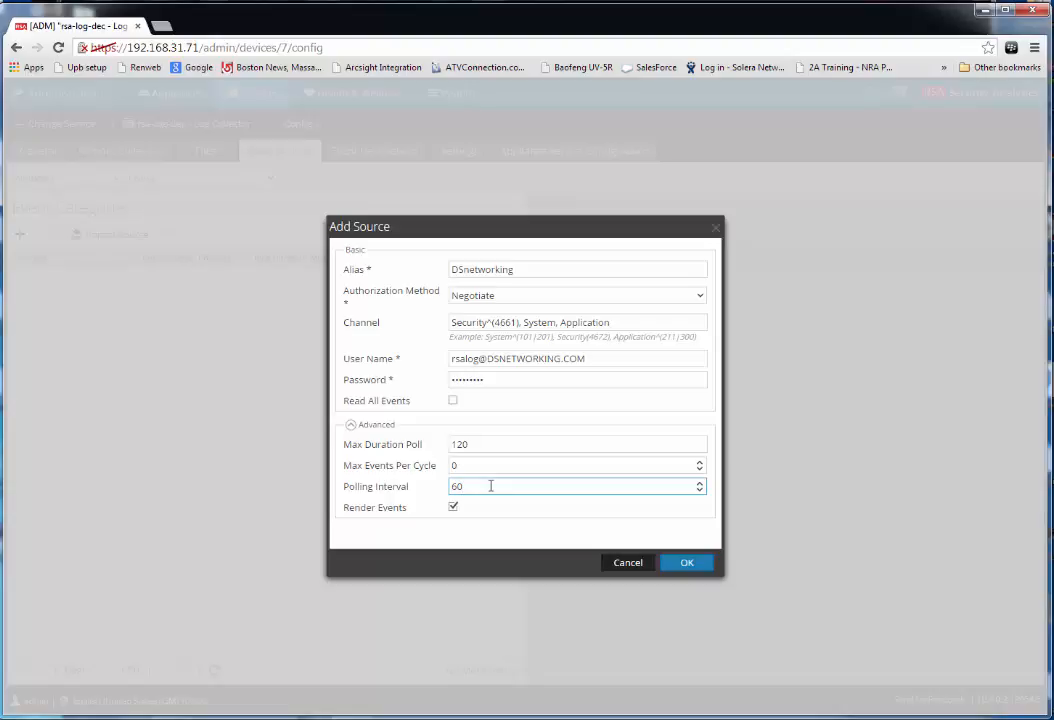
pyautogui.click(686, 564)
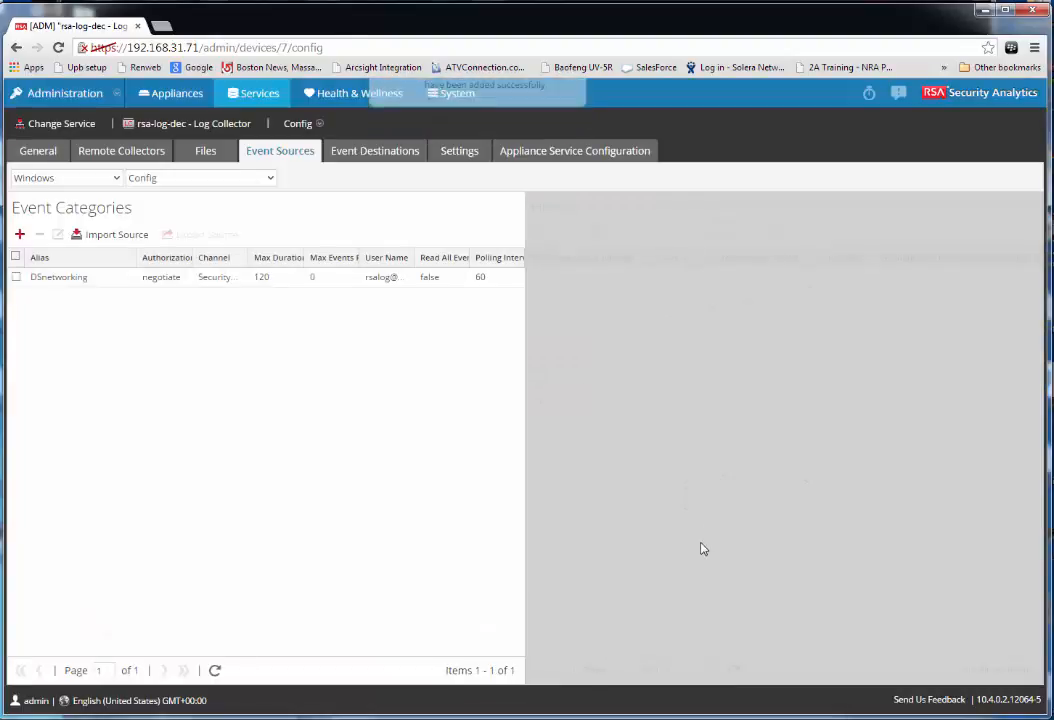
# Add host 192.168.30.11 to DSnetworking, test its connection, and save it
pyautogui.click(100, 281)
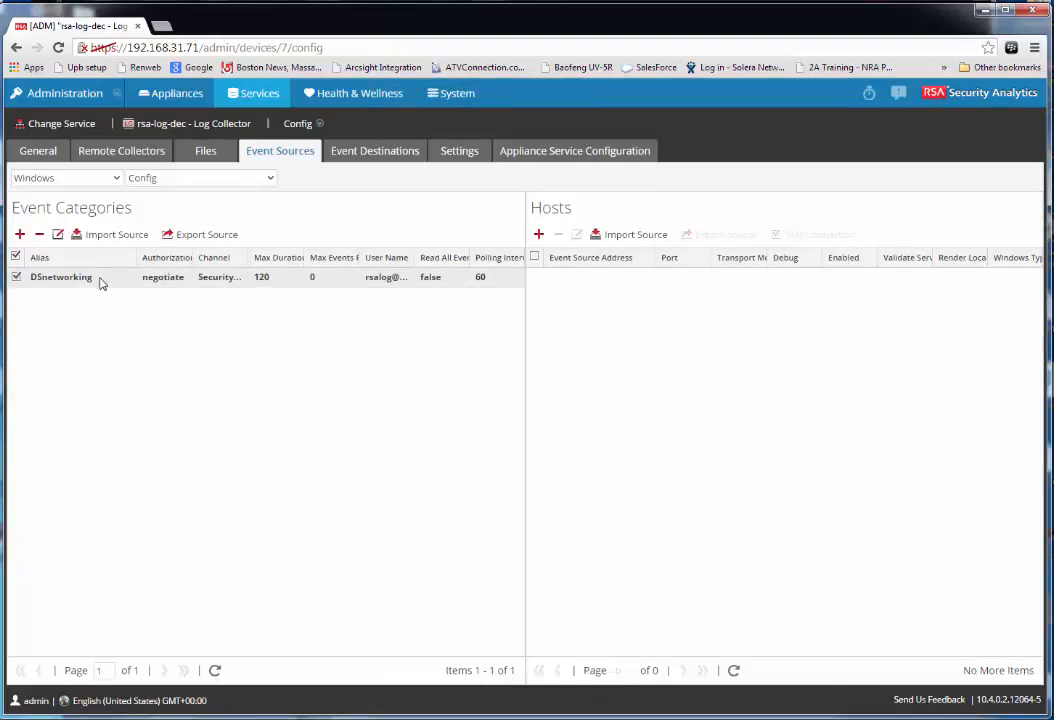
pyautogui.click(538, 234)
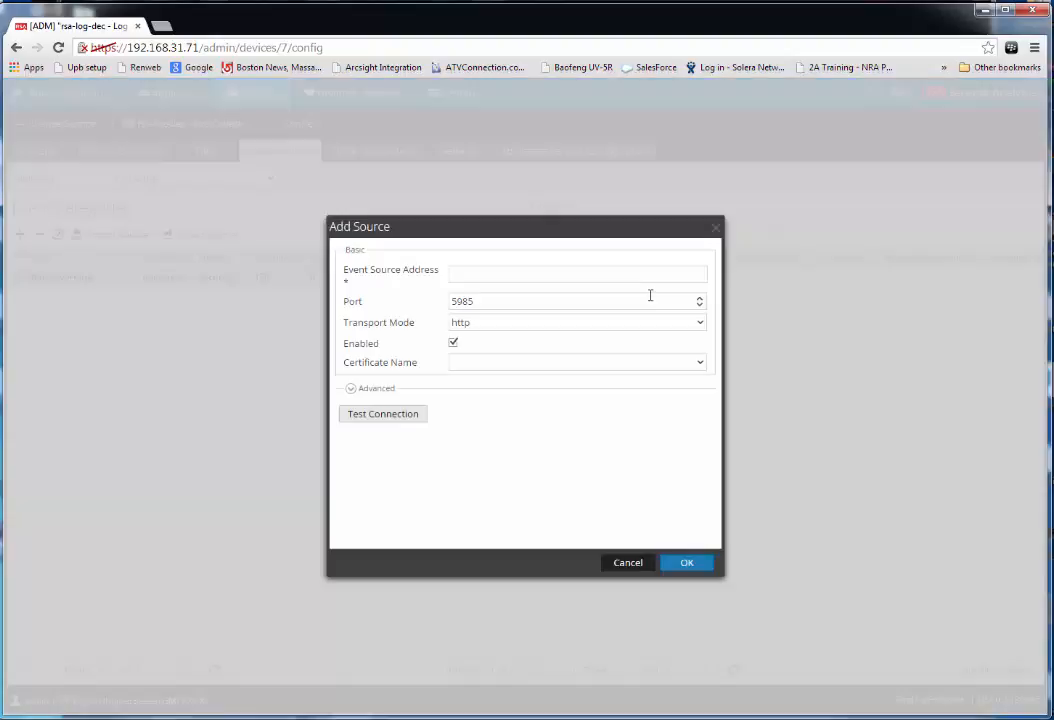
pyautogui.click(520, 275)
pyautogui.write('192')
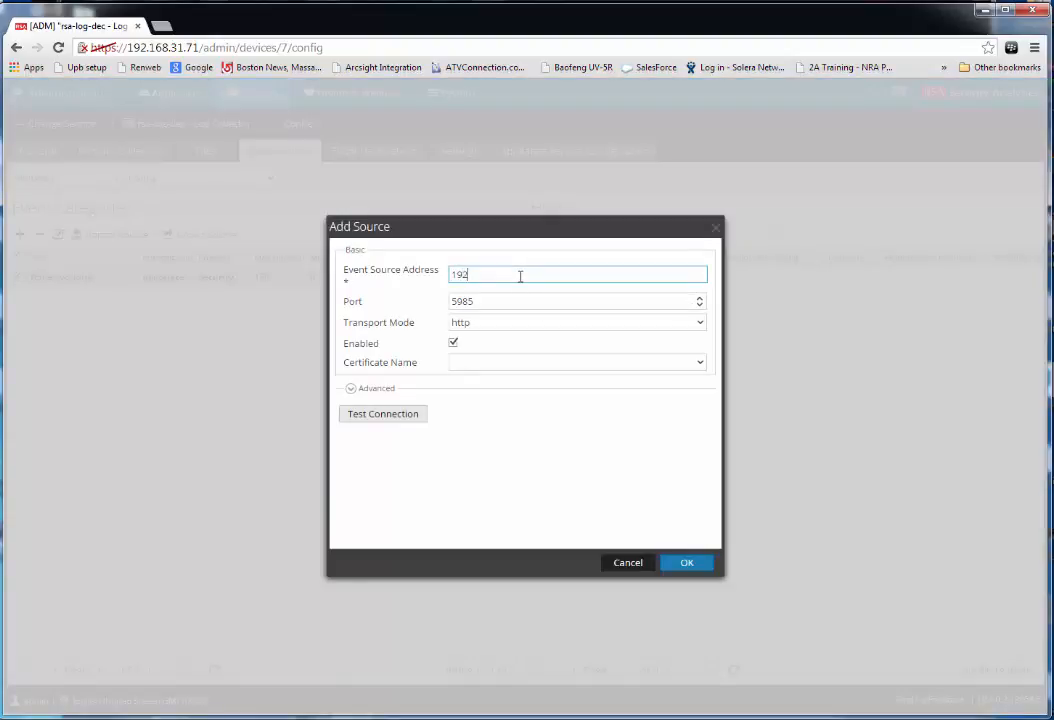
pyautogui.write('.168.30.11')
pyautogui.click(371, 418)
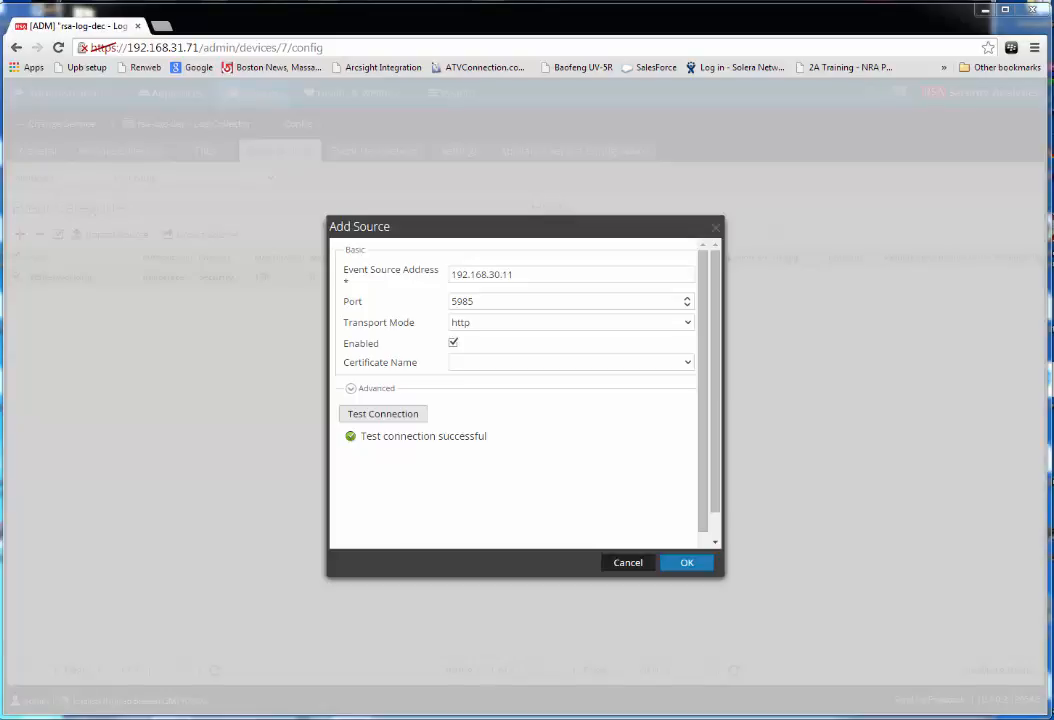
pyautogui.click(686, 563)
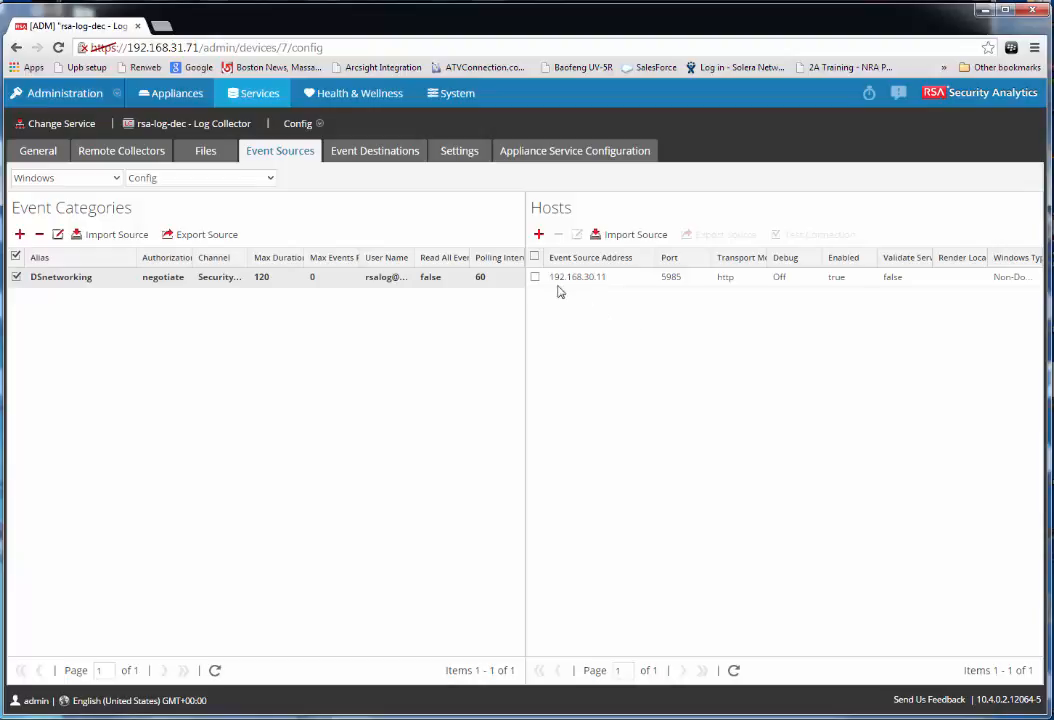
# Run a connection test on the 192.168.30.11 host and close the Passed result
pyautogui.click(536, 278)
pyautogui.click(812, 234)
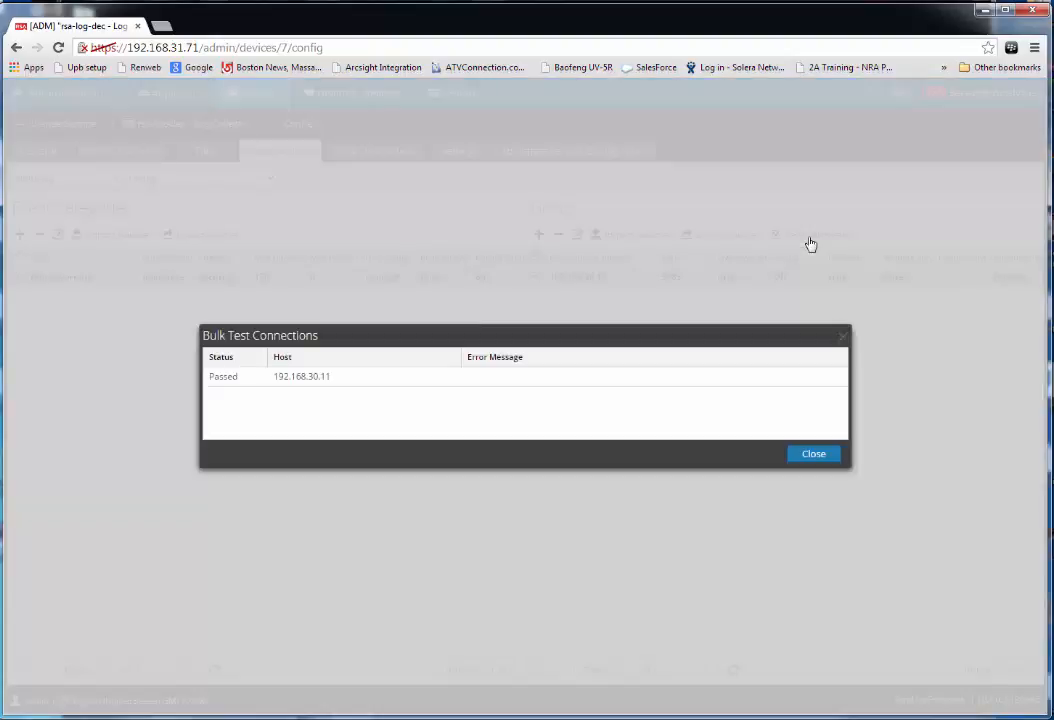
pyautogui.click(815, 456)
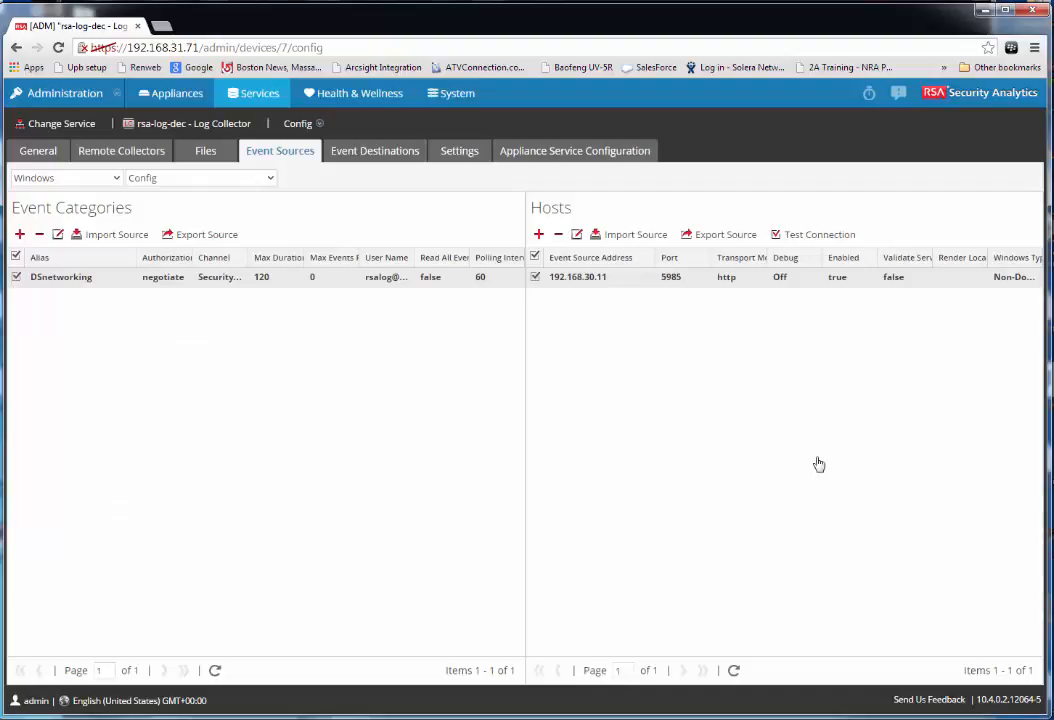